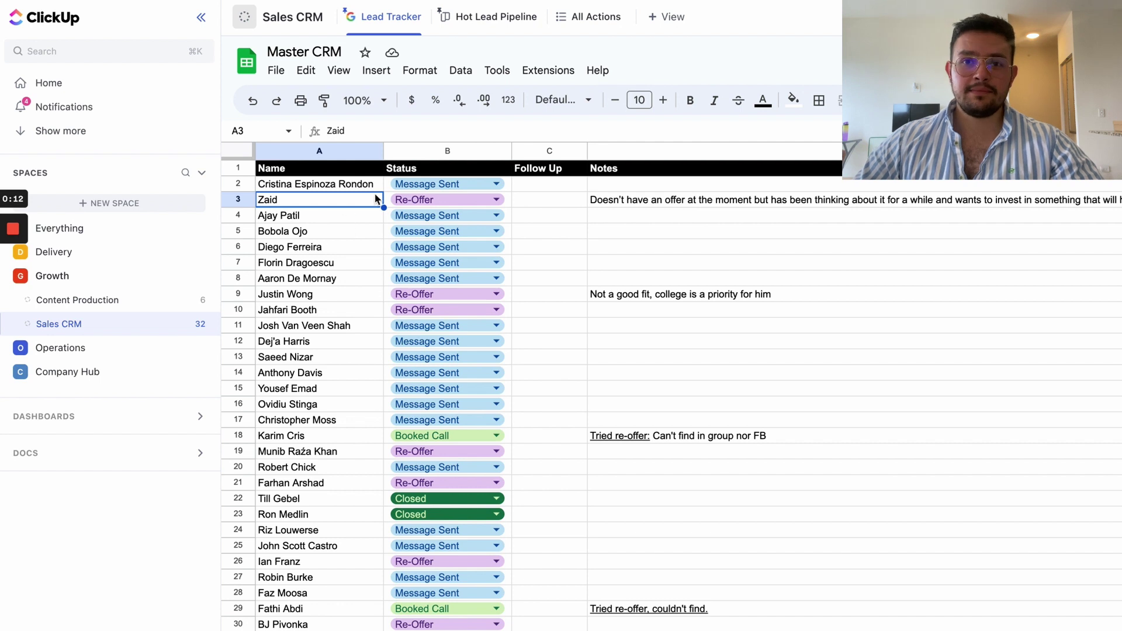
Select leads and their Follow Up cells in the Lead Tracker sheet, glancing at Hot Lead Pipeline
{"action": "left_click", "coordinate": [349, 216]}
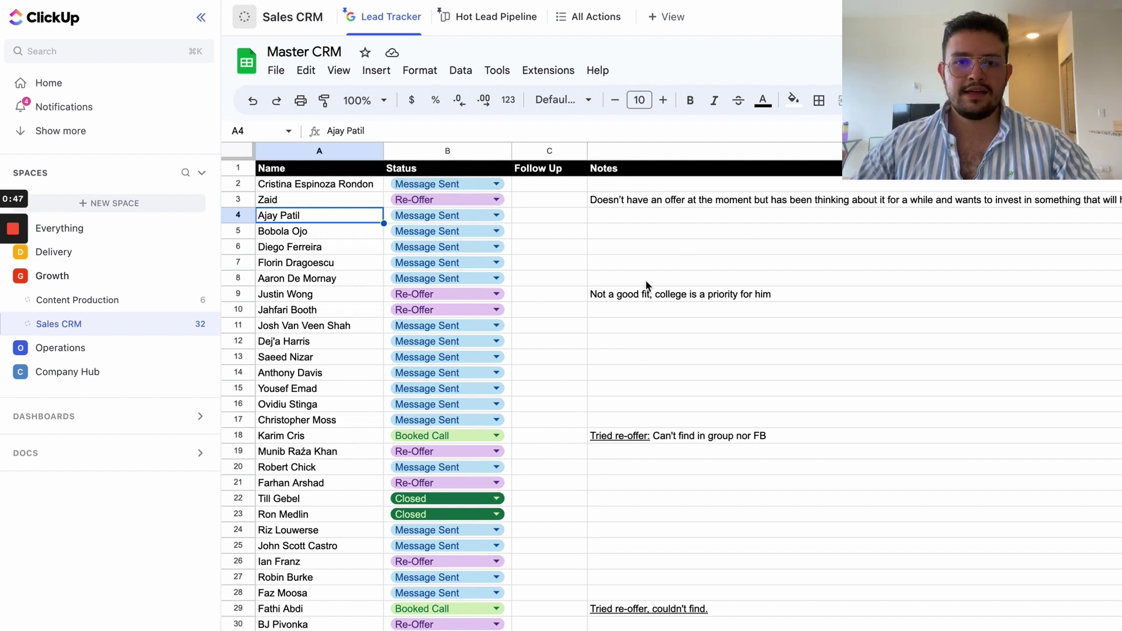
{"action": "key", "text": "Down"}
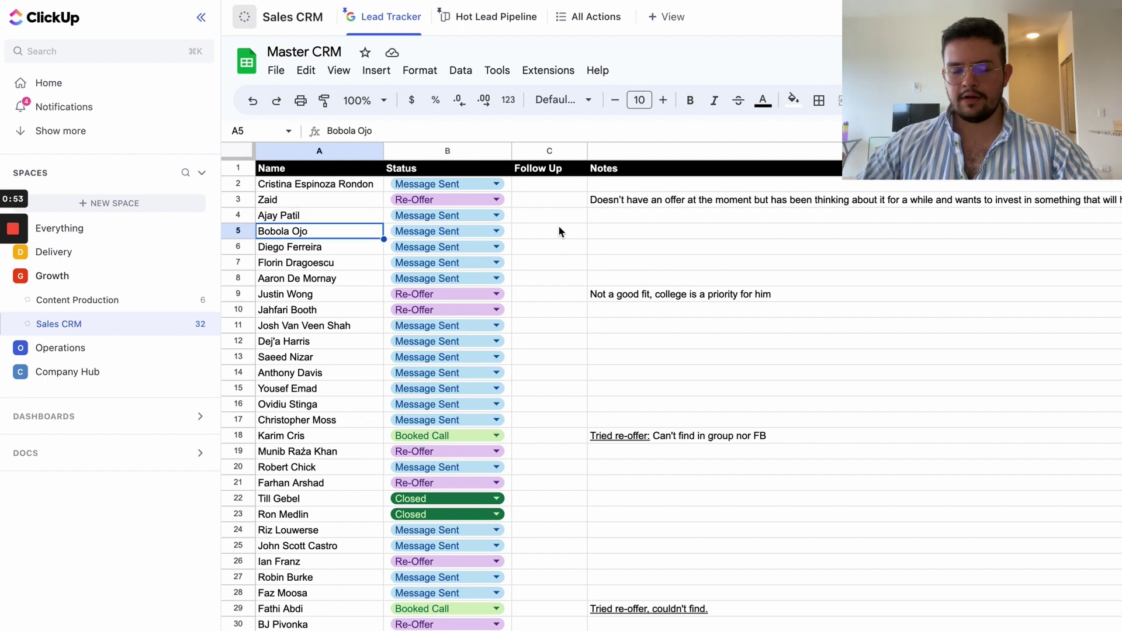
{"action": "left_click", "coordinate": [557, 228]}
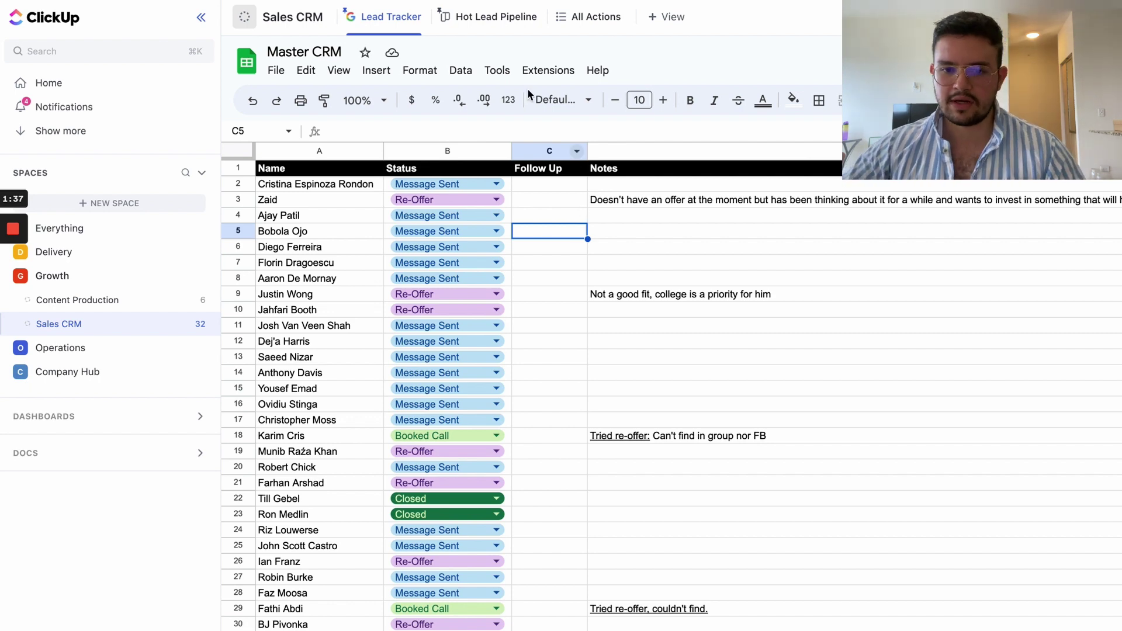
{"action": "left_click", "coordinate": [473, 17]}
{"action": "left_click", "coordinate": [389, 17]}
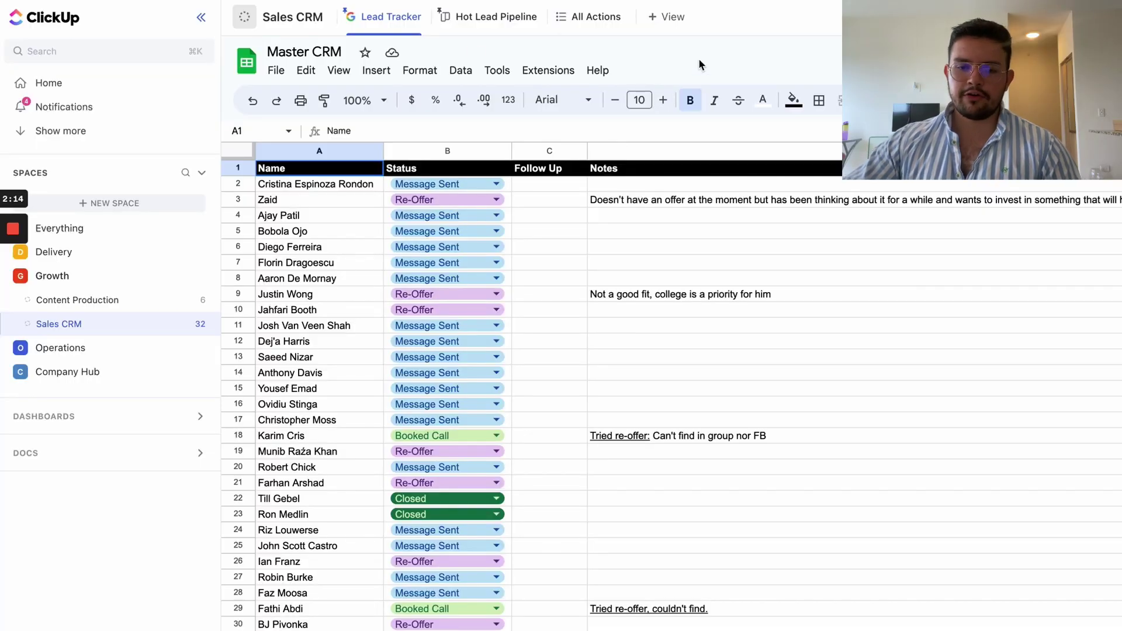
Scroll through the Master CRM sheet and inspect a Notes column cell
{"action": "scroll", "coordinate": [683, 330], "scroll_direction": "down", "scroll_amount": 4}
{"action": "scroll", "coordinate": [673, 322], "scroll_direction": "up", "scroll_amount": 4}
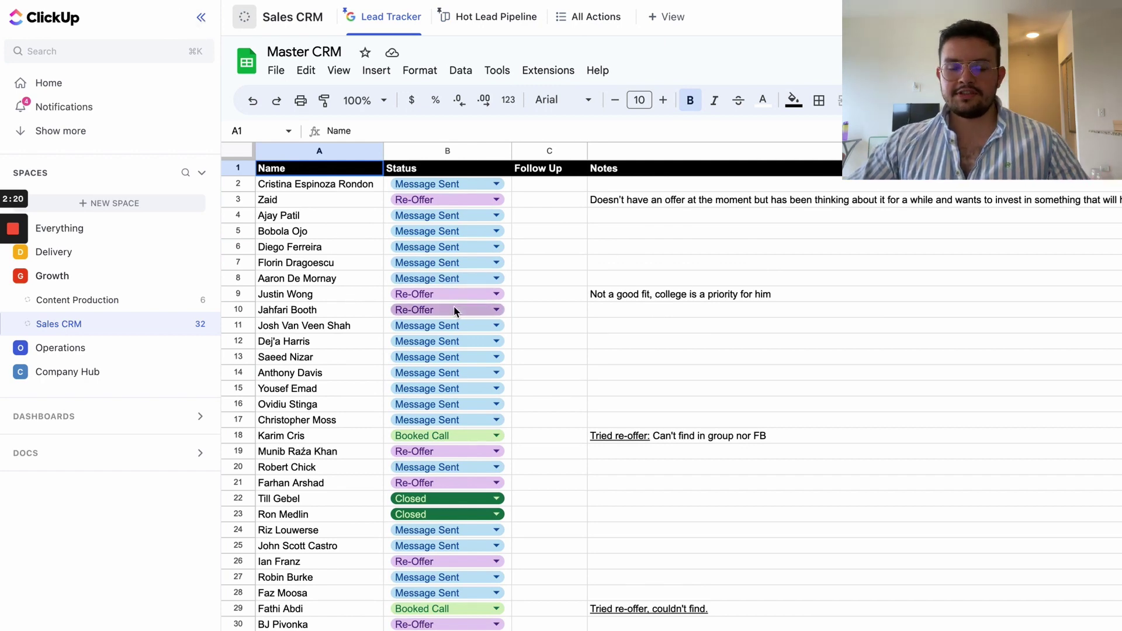
{"action": "scroll", "coordinate": [454, 306], "scroll_direction": "down", "scroll_amount": 20}
{"action": "scroll", "coordinate": [566, 354], "scroll_direction": "up", "scroll_amount": 20}
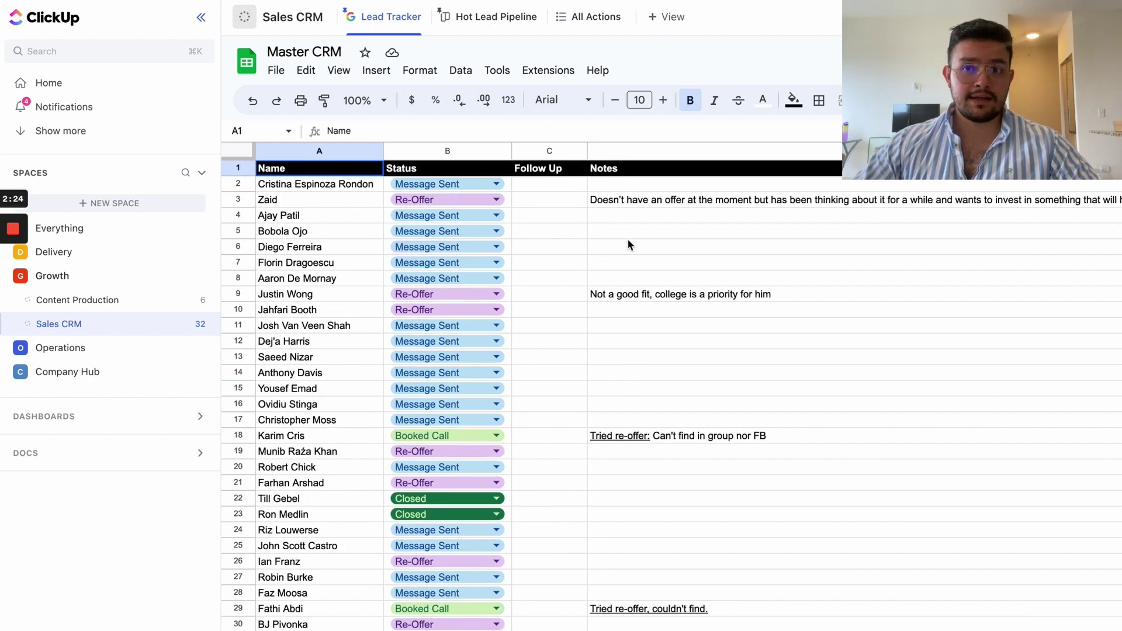
{"action": "left_click", "coordinate": [629, 235]}
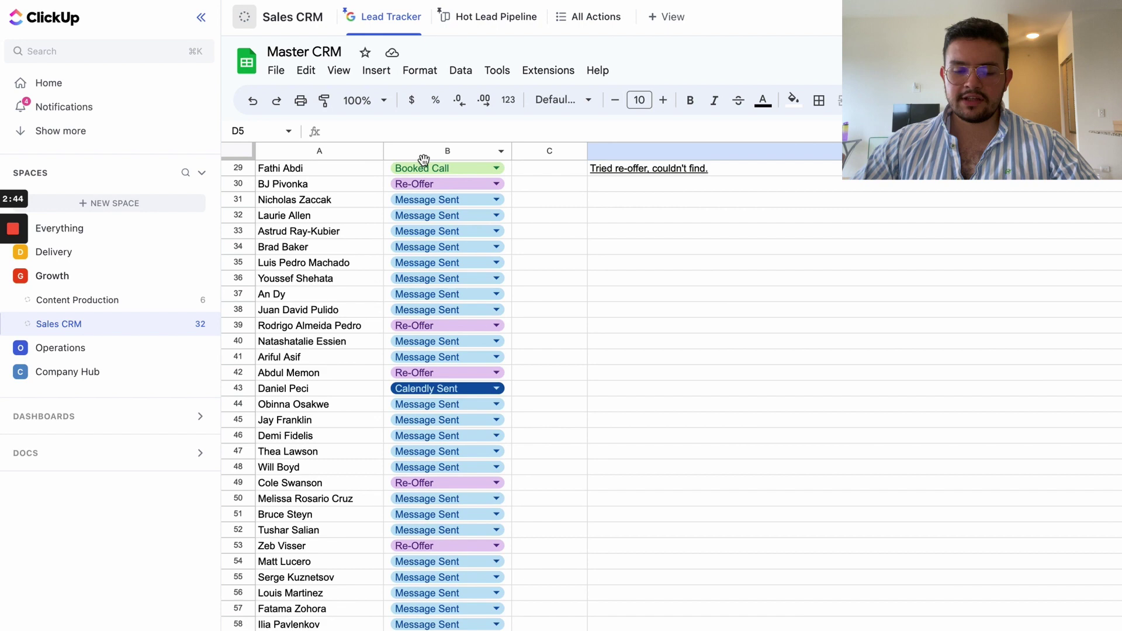
{"action": "scroll", "coordinate": [328, 241], "scroll_direction": "up", "scroll_amount": 10}
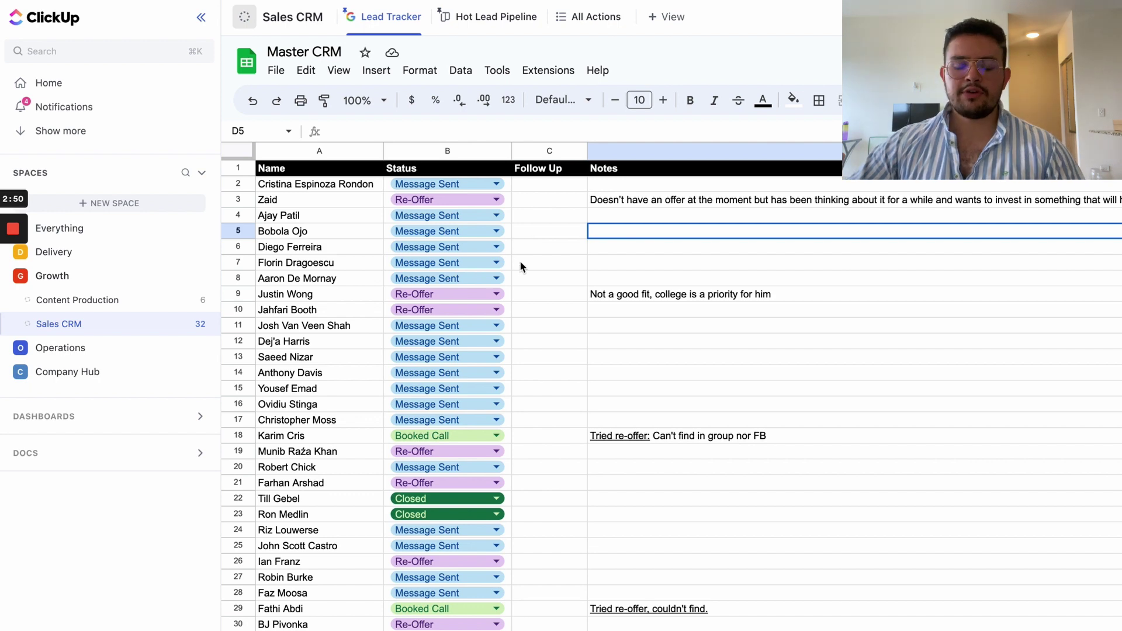
{"action": "scroll", "coordinate": [380, 523], "scroll_direction": "down", "scroll_amount": 1}
{"action": "scroll", "coordinate": [377, 520], "scroll_direction": "down", "scroll_amount": 20}
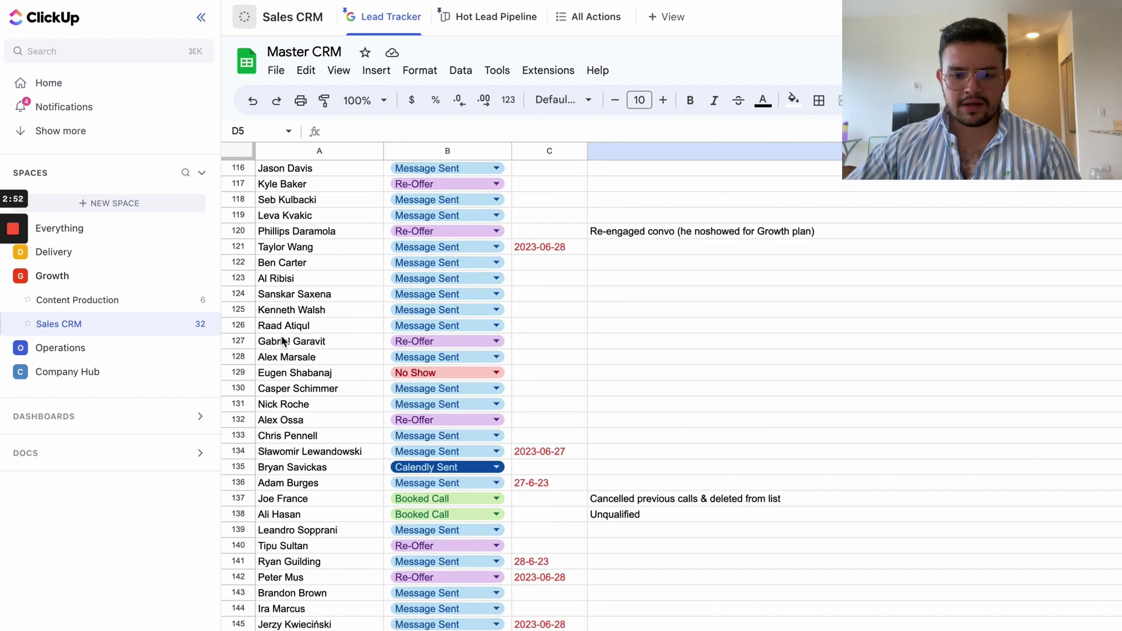
{"action": "scroll", "coordinate": [381, 374], "scroll_direction": "down", "scroll_amount": 20}
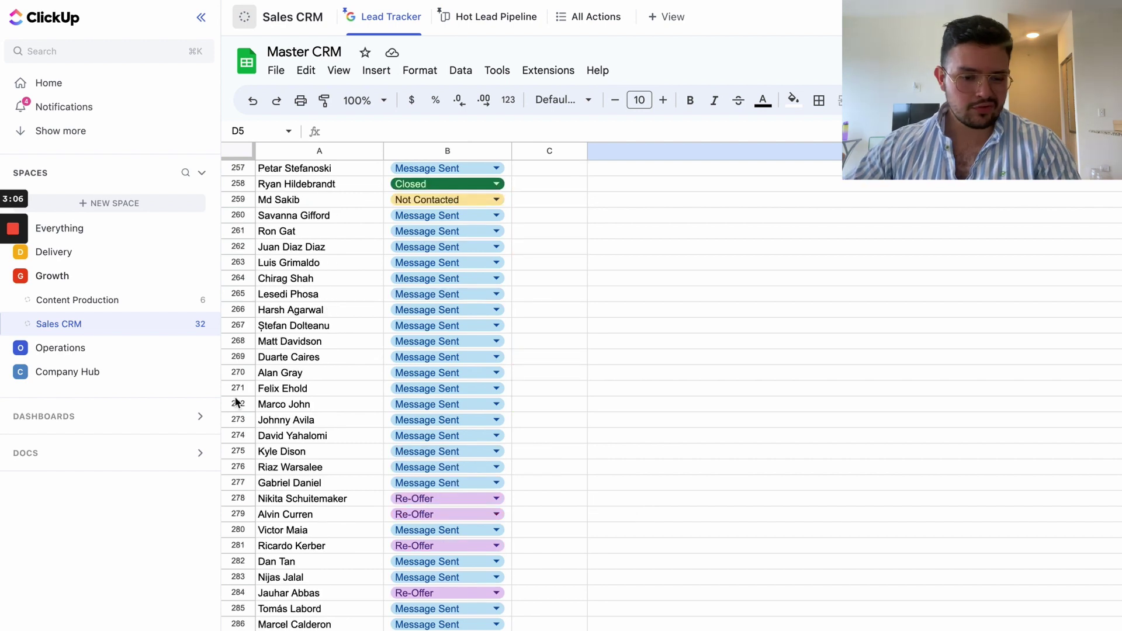
{"action": "scroll", "coordinate": [295, 387], "scroll_direction": "down", "scroll_amount": 20}
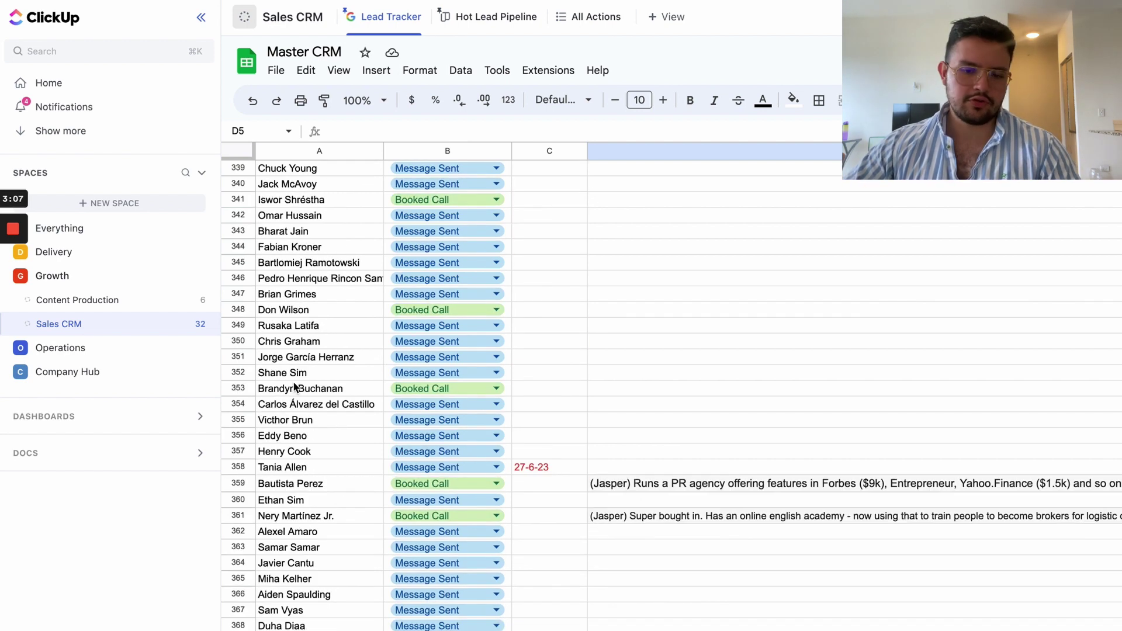
{"action": "scroll", "coordinate": [296, 388], "scroll_direction": "down", "scroll_amount": 20}
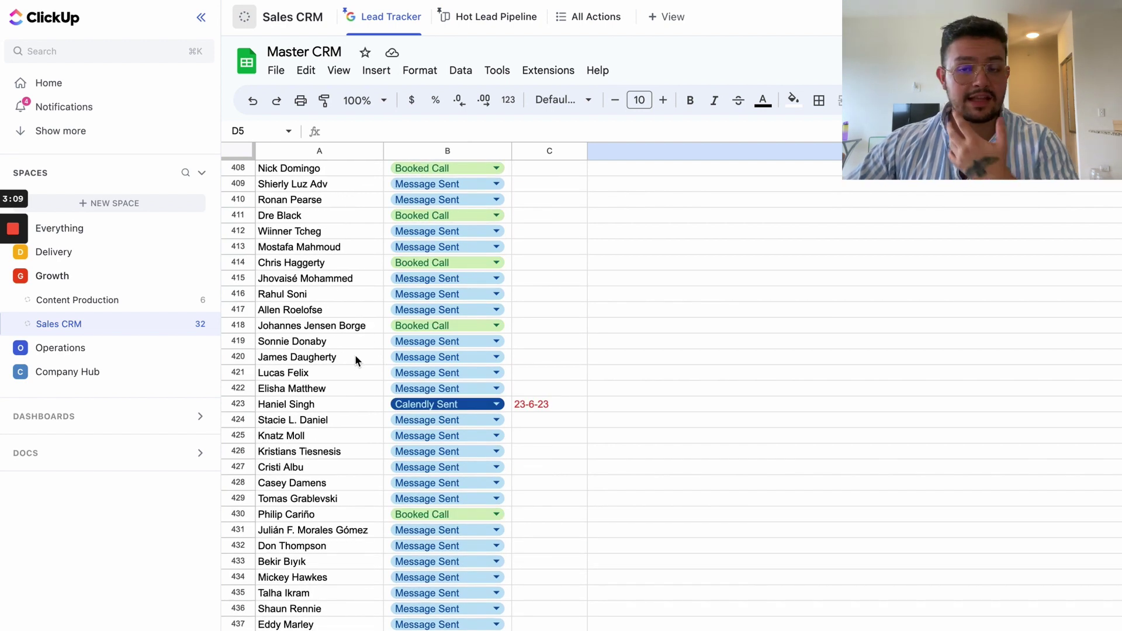
{"action": "scroll", "coordinate": [356, 355], "scroll_direction": "down", "scroll_amount": 3}
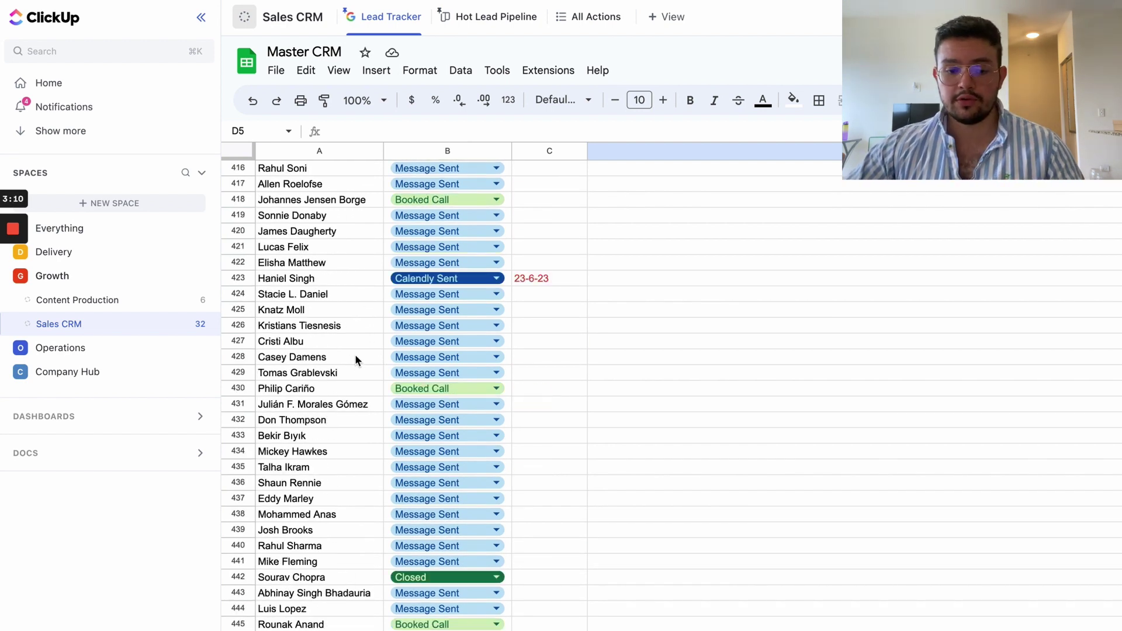
{"action": "scroll", "coordinate": [307, 470], "scroll_direction": "down", "scroll_amount": 11}
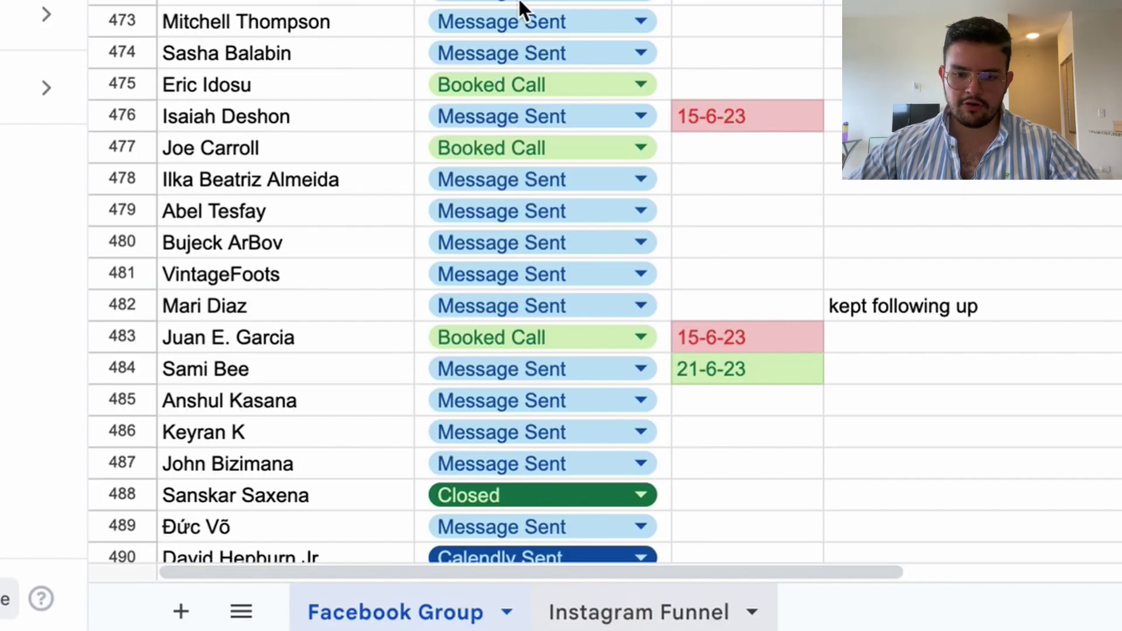
Review the Instagram Funnel sheet's follow-up dates and row 76 notes, then return to Facebook Group
{"action": "left_click", "coordinate": [639, 611]}
{"action": "scroll", "coordinate": [518, 68], "scroll_direction": "down", "scroll_amount": 20}
{"action": "scroll", "coordinate": [561, 292], "scroll_direction": "down", "scroll_amount": 16}
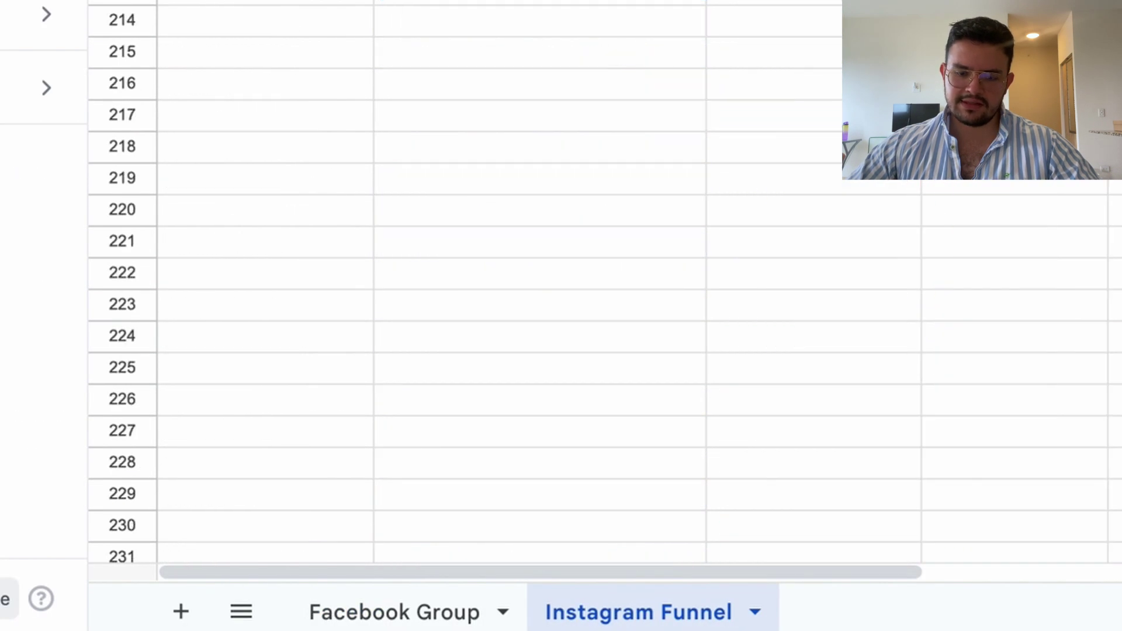
{"action": "scroll", "coordinate": [562, 293], "scroll_direction": "up", "scroll_amount": 20}
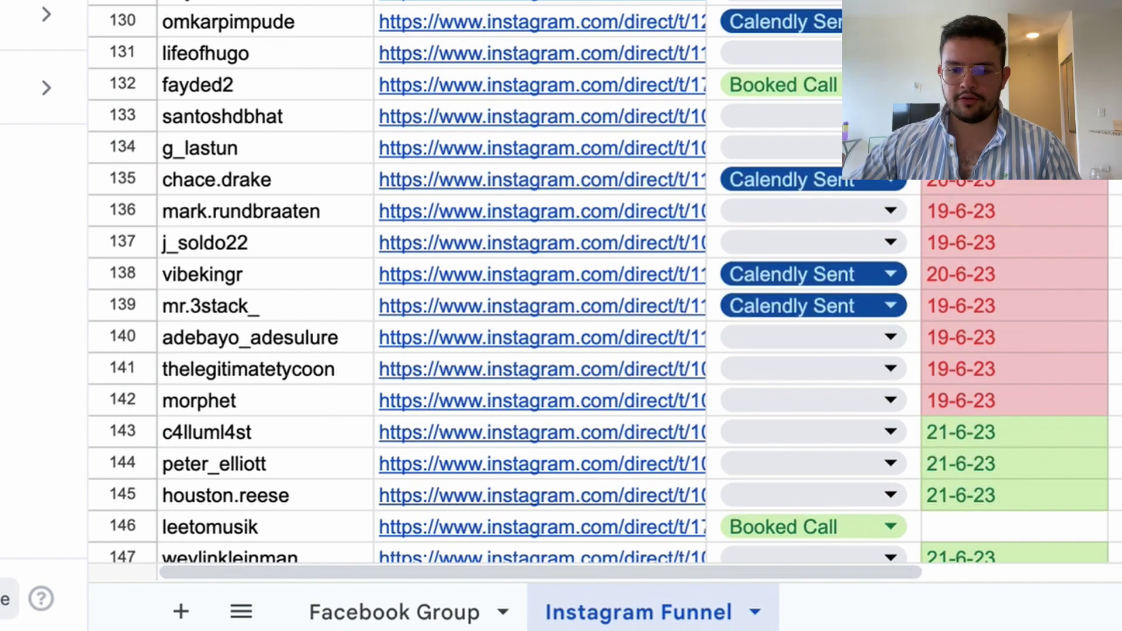
{"action": "scroll", "coordinate": [561, 293], "scroll_direction": "up", "scroll_amount": 20}
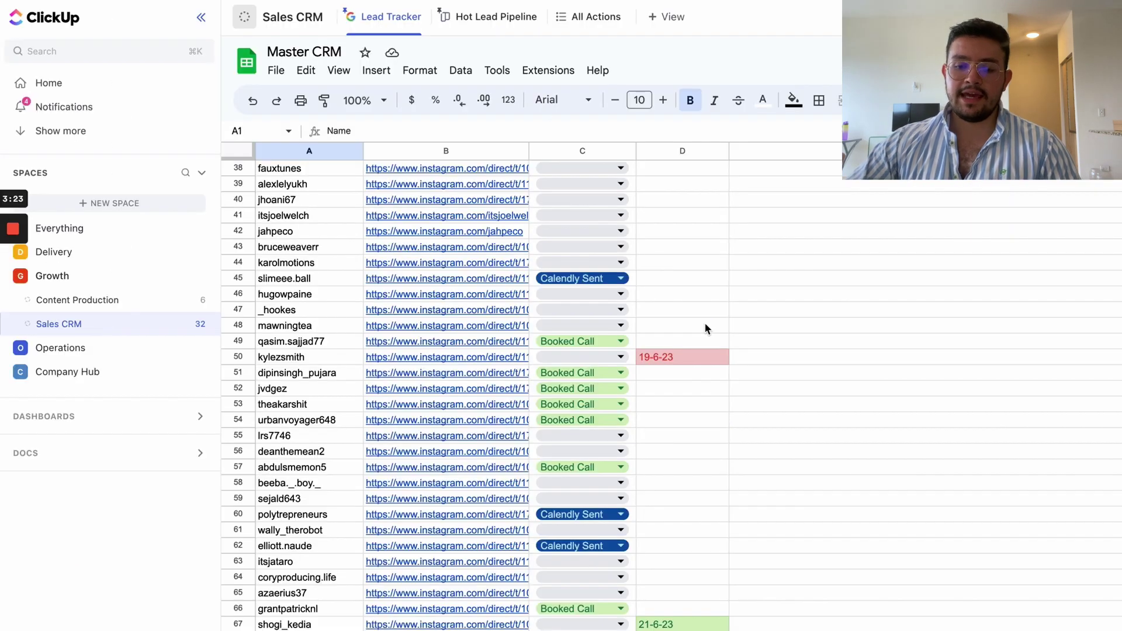
{"action": "scroll", "coordinate": [704, 322], "scroll_direction": "down", "scroll_amount": 10}
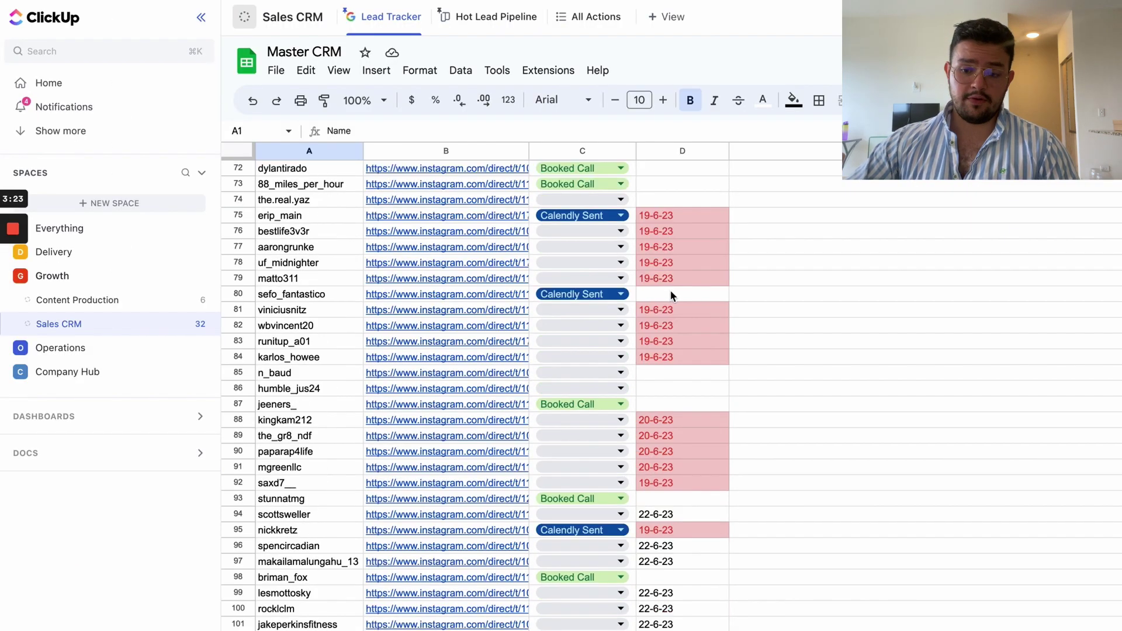
{"action": "left_click", "coordinate": [673, 230]}
{"action": "scroll", "coordinate": [676, 321], "scroll_direction": "up", "scroll_amount": 20}
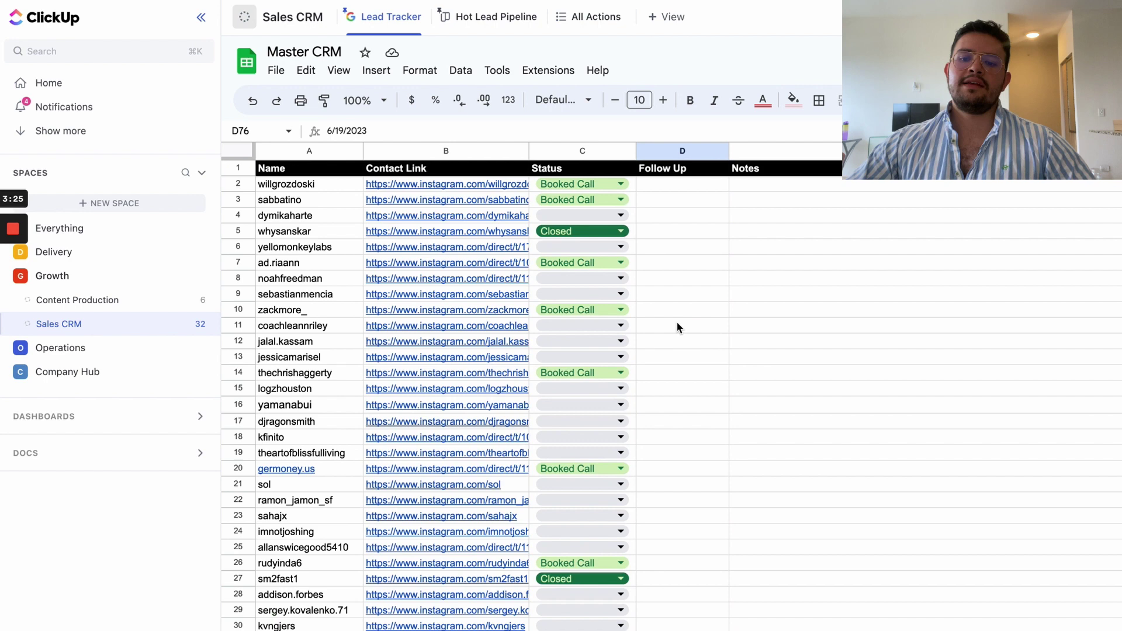
{"action": "scroll", "coordinate": [678, 322], "scroll_direction": "down", "scroll_amount": 20}
{"action": "left_click", "coordinate": [918, 468]}
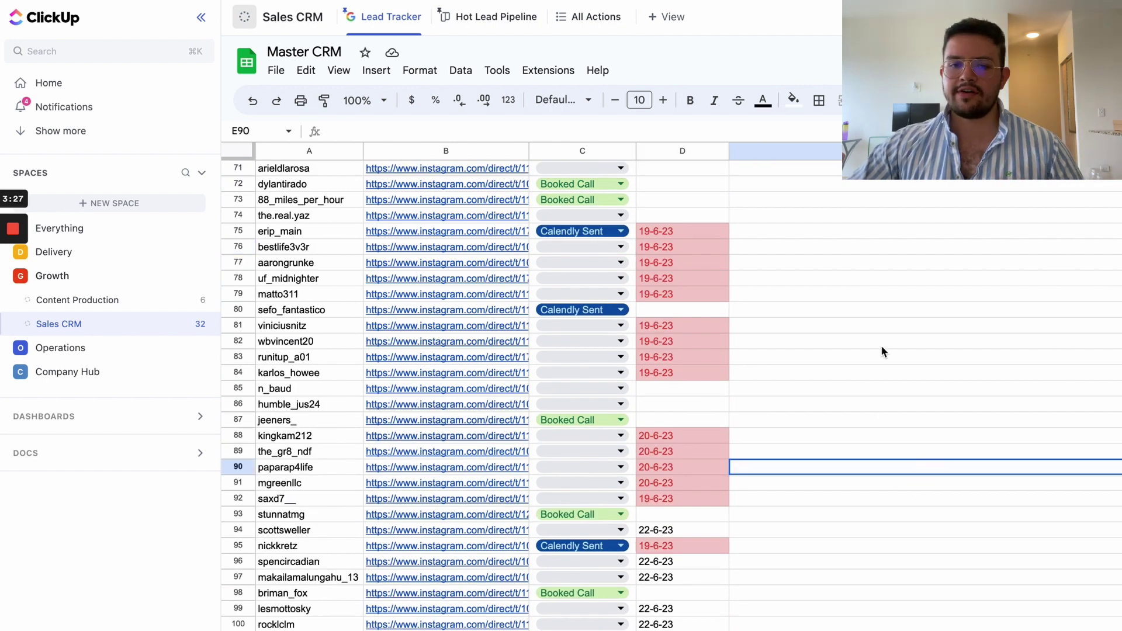
{"action": "left_click", "coordinate": [864, 247]}
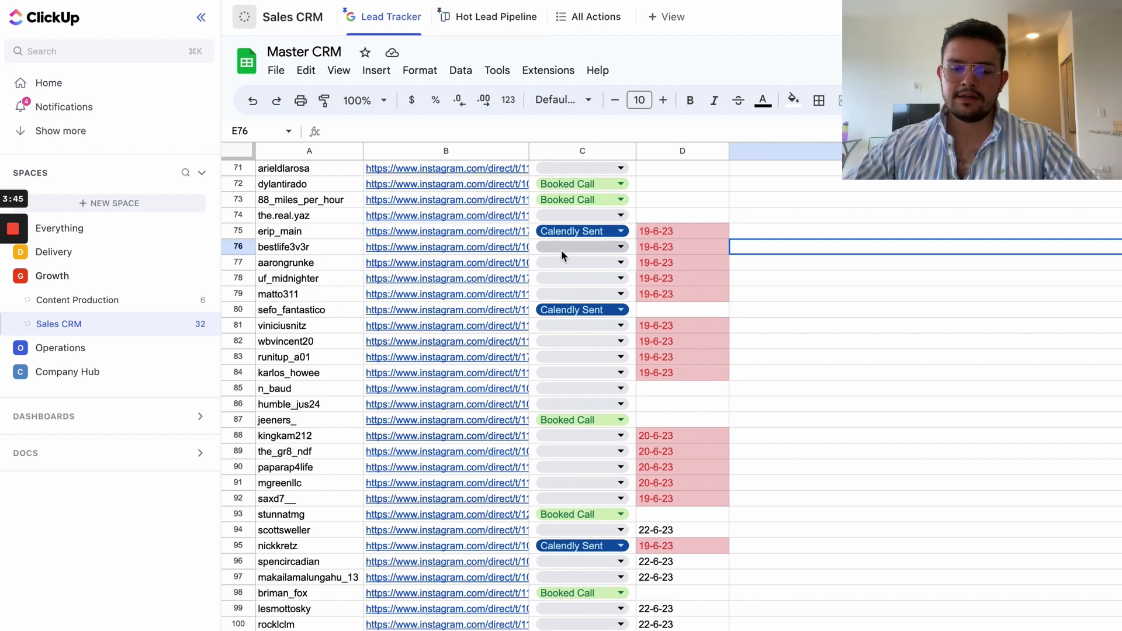
{"action": "scroll", "coordinate": [552, 304], "scroll_direction": "up", "scroll_amount": 20}
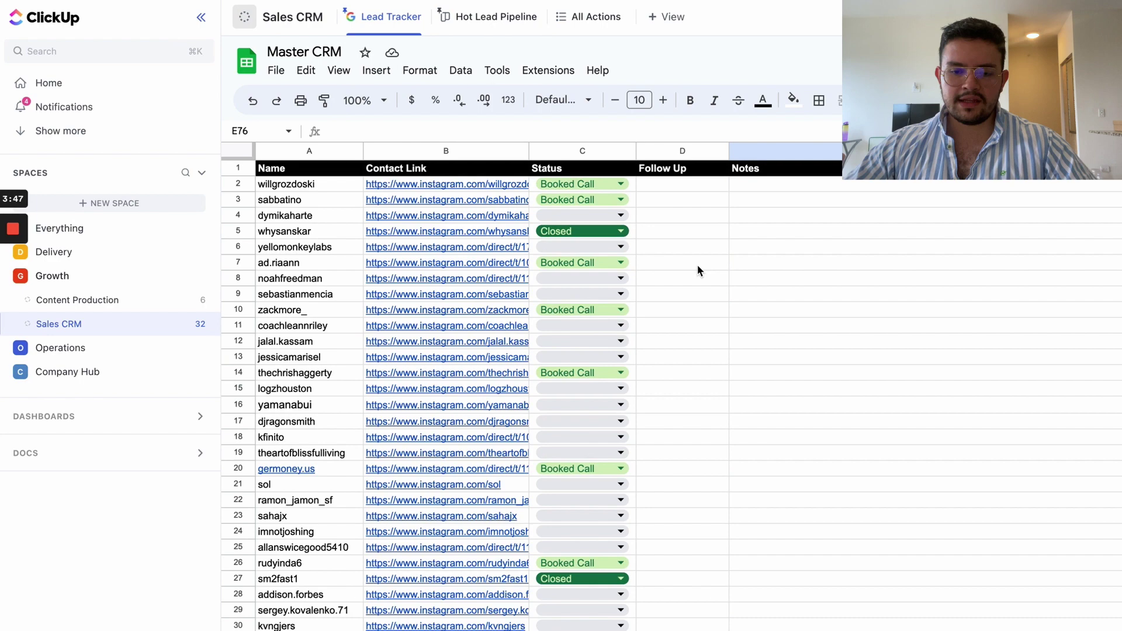
{"action": "scroll", "coordinate": [477, 388], "scroll_direction": "down", "scroll_amount": 20}
{"action": "scroll", "coordinate": [584, 402], "scroll_direction": "up", "scroll_amount": 20}
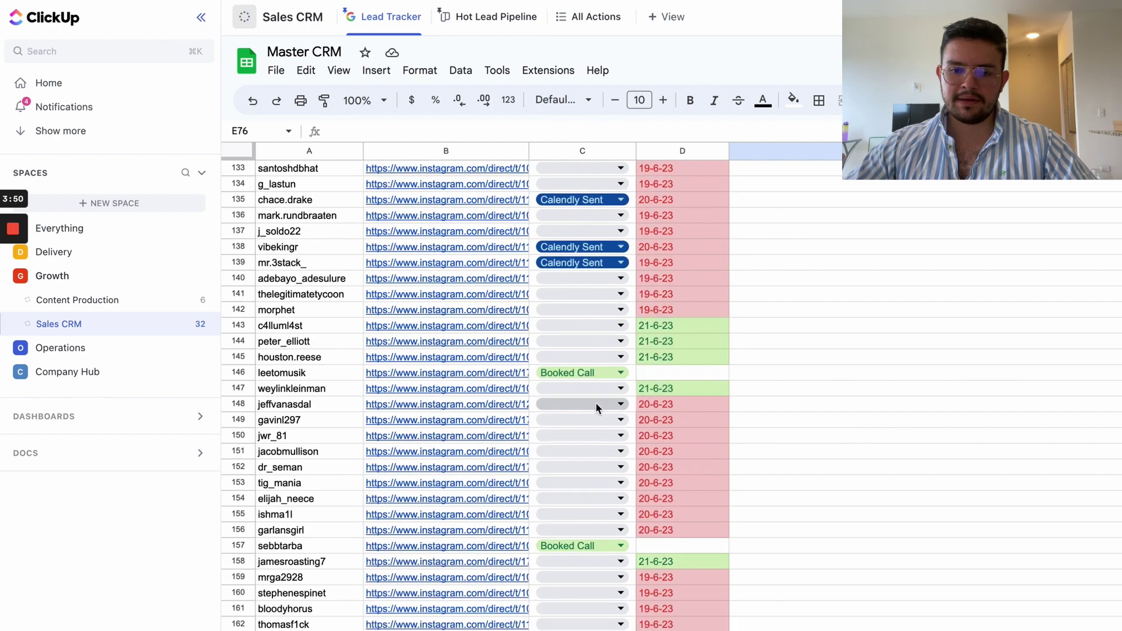
{"action": "scroll", "coordinate": [595, 403], "scroll_direction": "up", "scroll_amount": 18}
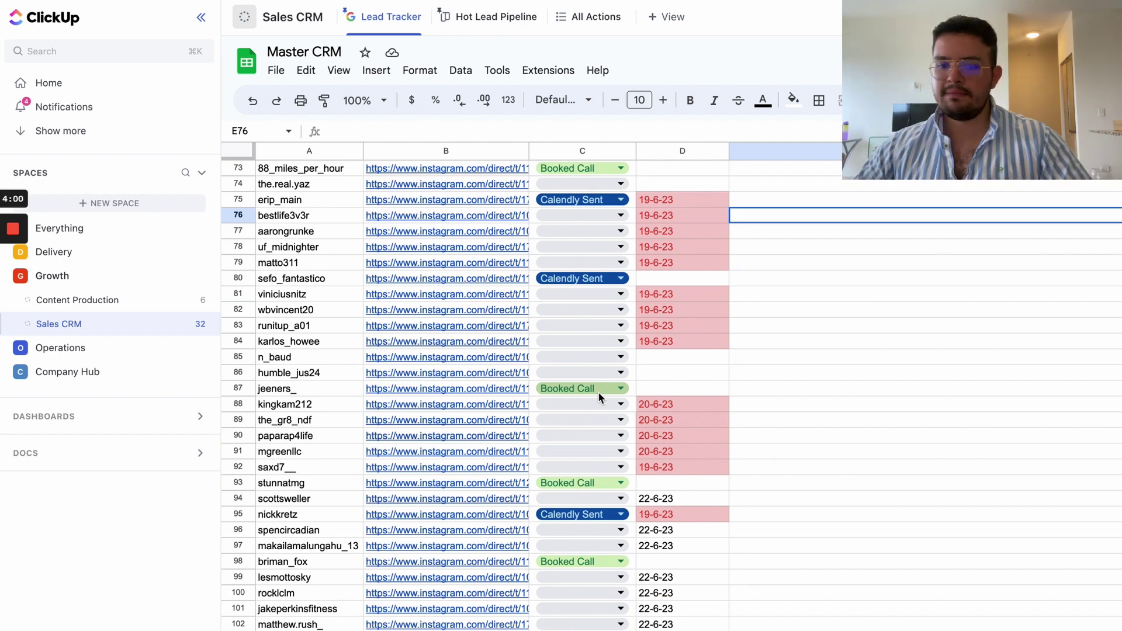
{"action": "scroll", "coordinate": [643, 386], "scroll_direction": "up", "scroll_amount": 20}
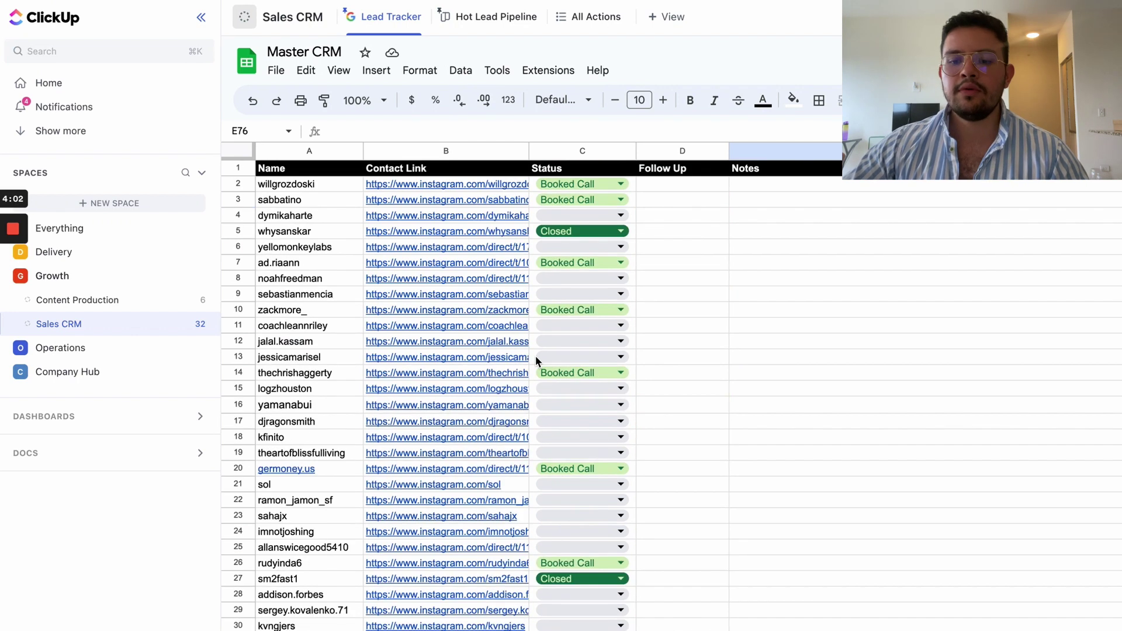
{"action": "key", "text": "ctrl+shift+Page_Down"}
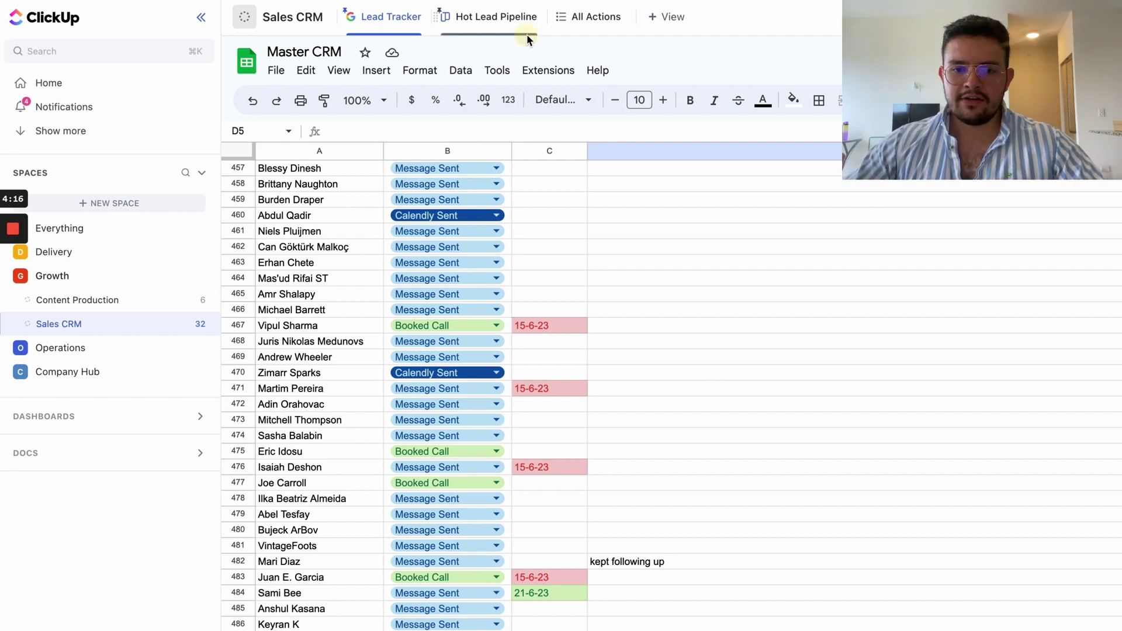
{"action": "left_click", "coordinate": [494, 23]}
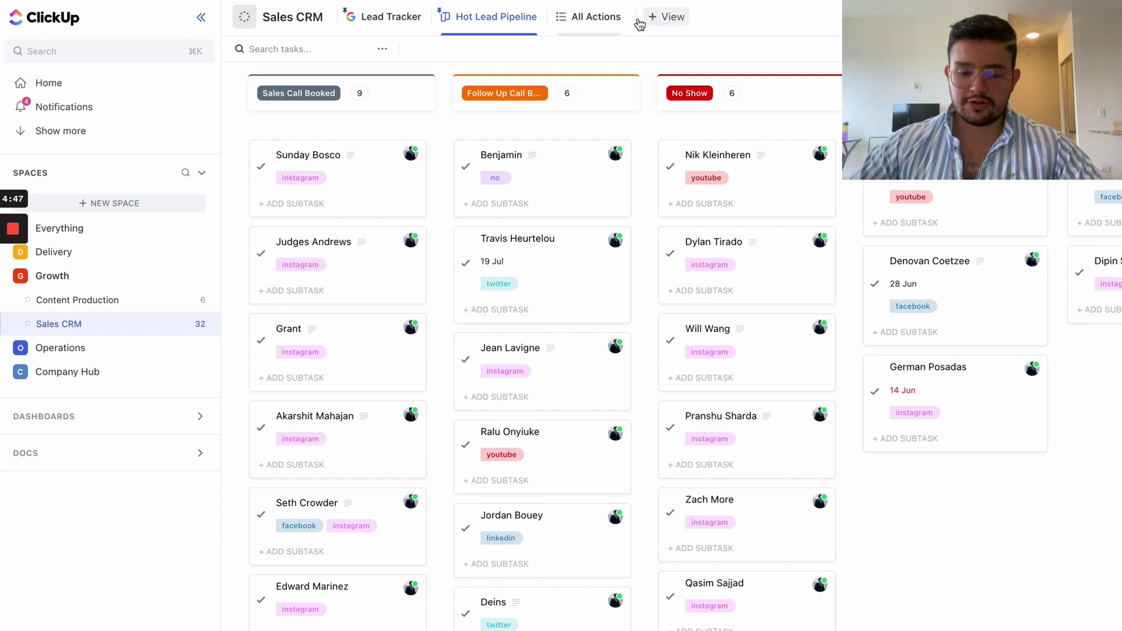
{"action": "scroll", "coordinate": [348, 271], "scroll_direction": "down", "scroll_amount": 5}
{"action": "scroll", "coordinate": [348, 270], "scroll_direction": "up", "scroll_amount": 5}
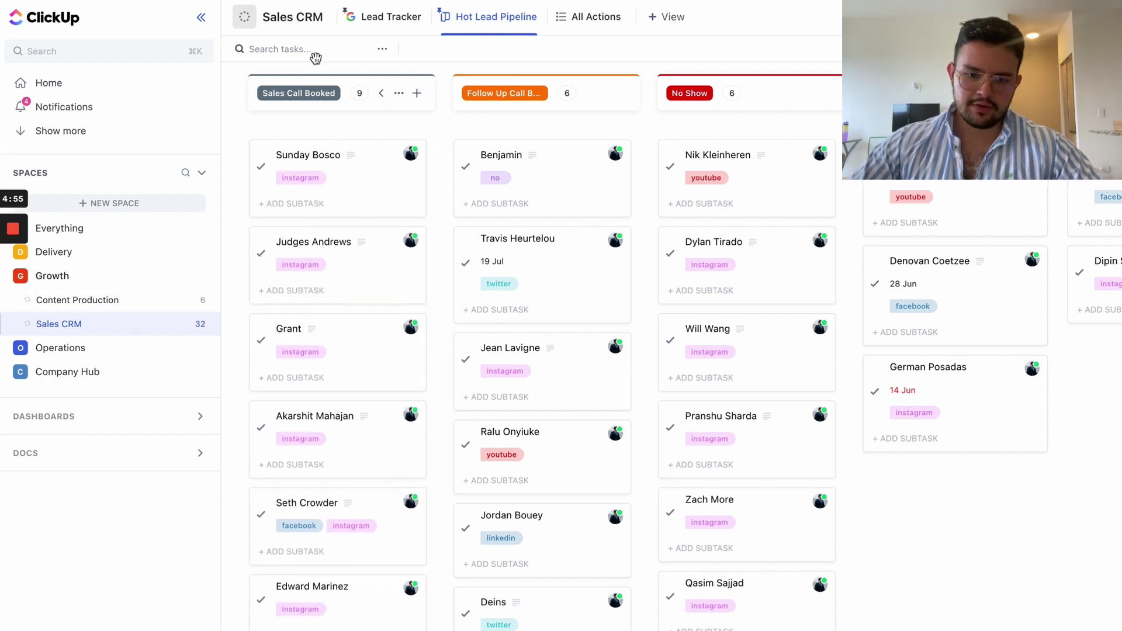
{"action": "scroll", "coordinate": [296, 399], "scroll_direction": "down", "scroll_amount": 5}
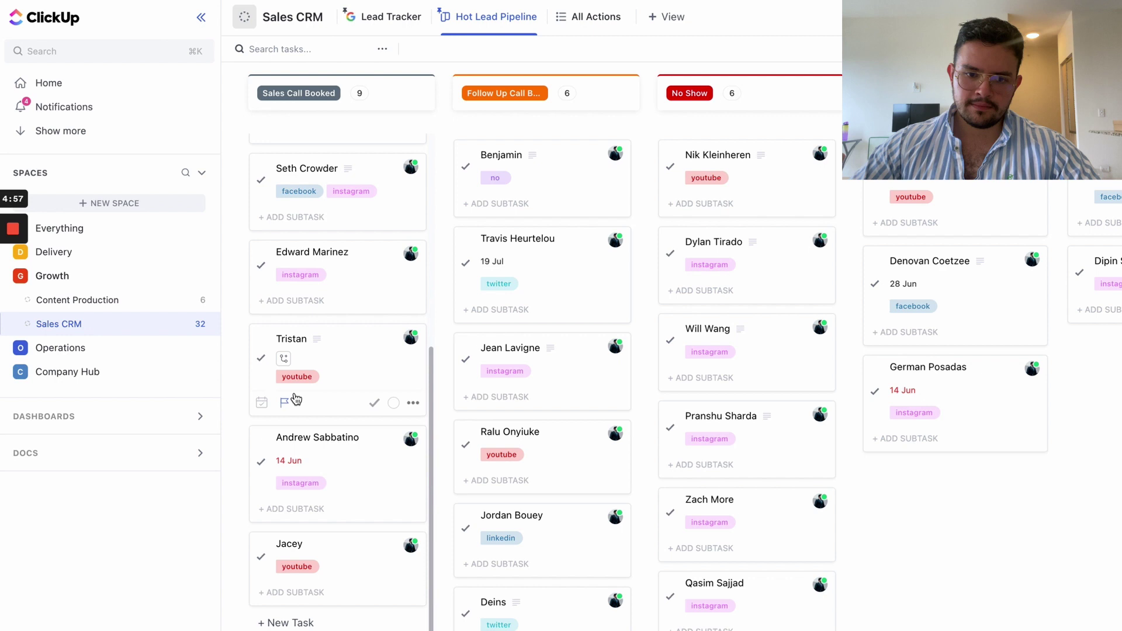
{"action": "scroll", "coordinate": [311, 324], "scroll_direction": "up", "scroll_amount": 5}
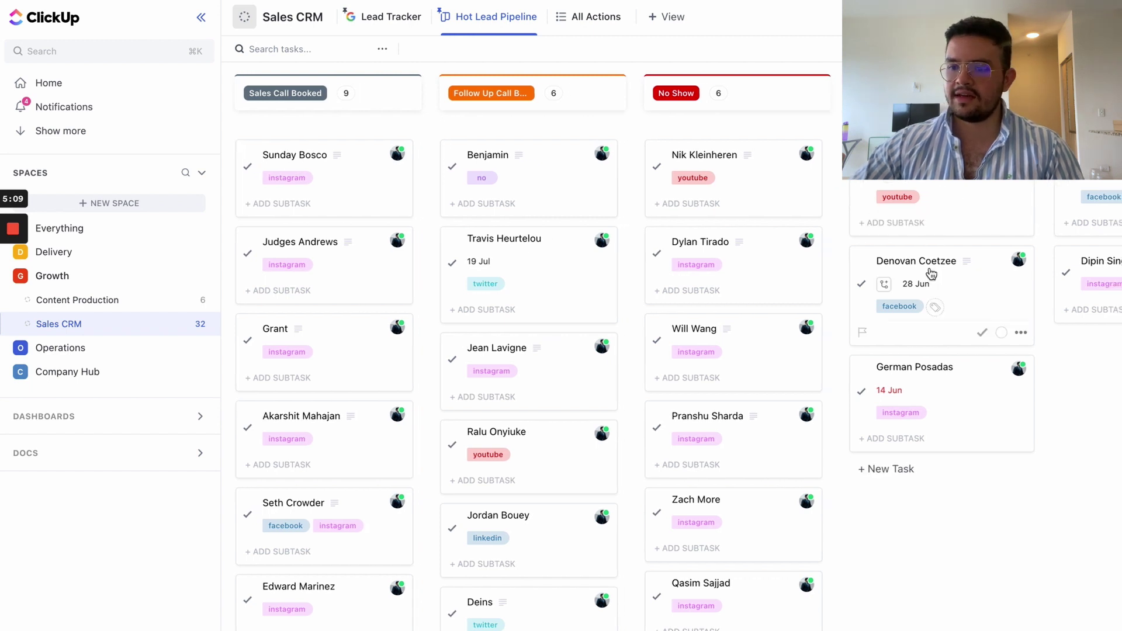
{"action": "scroll", "coordinate": [934, 258], "scroll_direction": "right", "scroll_amount": 5}
{"action": "scroll", "coordinate": [884, 216], "scroll_direction": "right", "scroll_amount": 2}
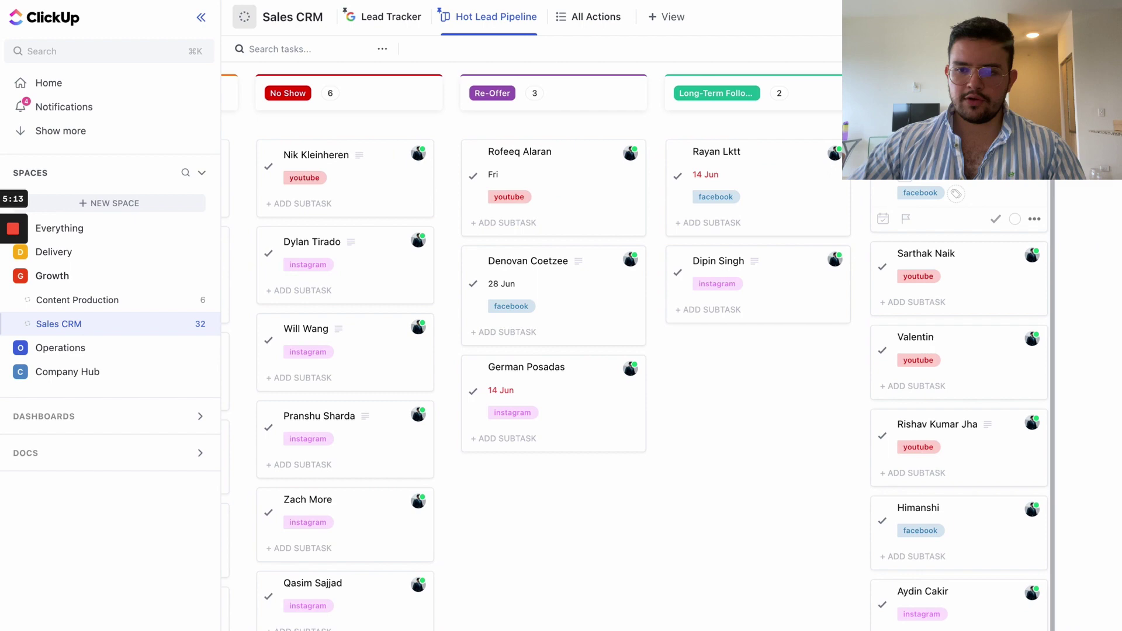
{"action": "scroll", "coordinate": [960, 426], "scroll_direction": "down", "scroll_amount": 1}
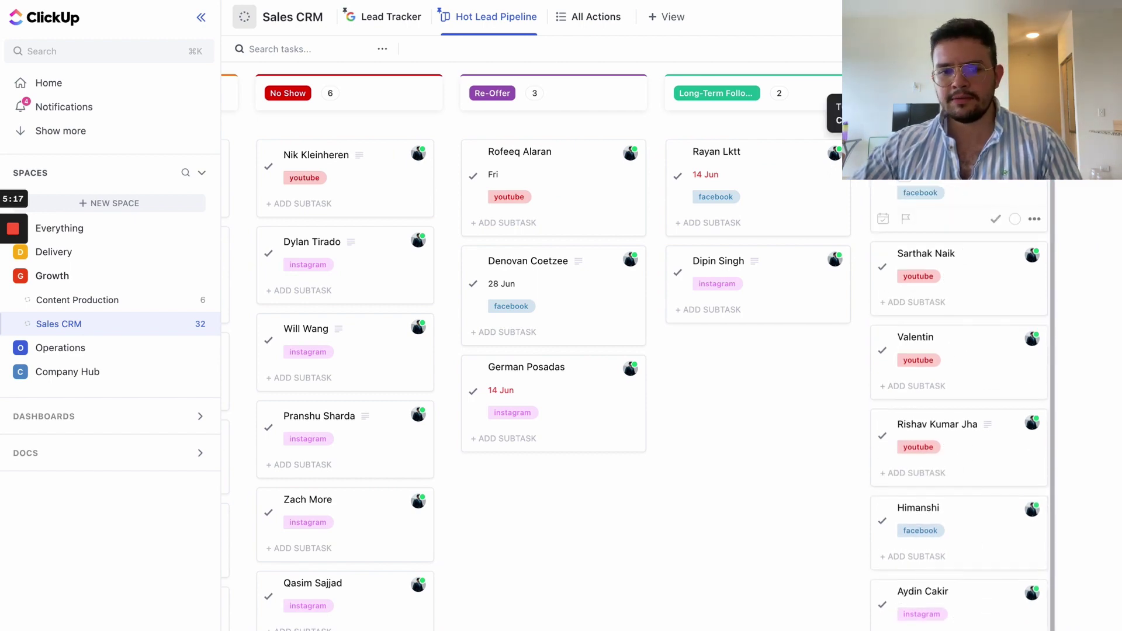
{"action": "scroll", "coordinate": [787, 153], "scroll_direction": "left", "scroll_amount": 7}
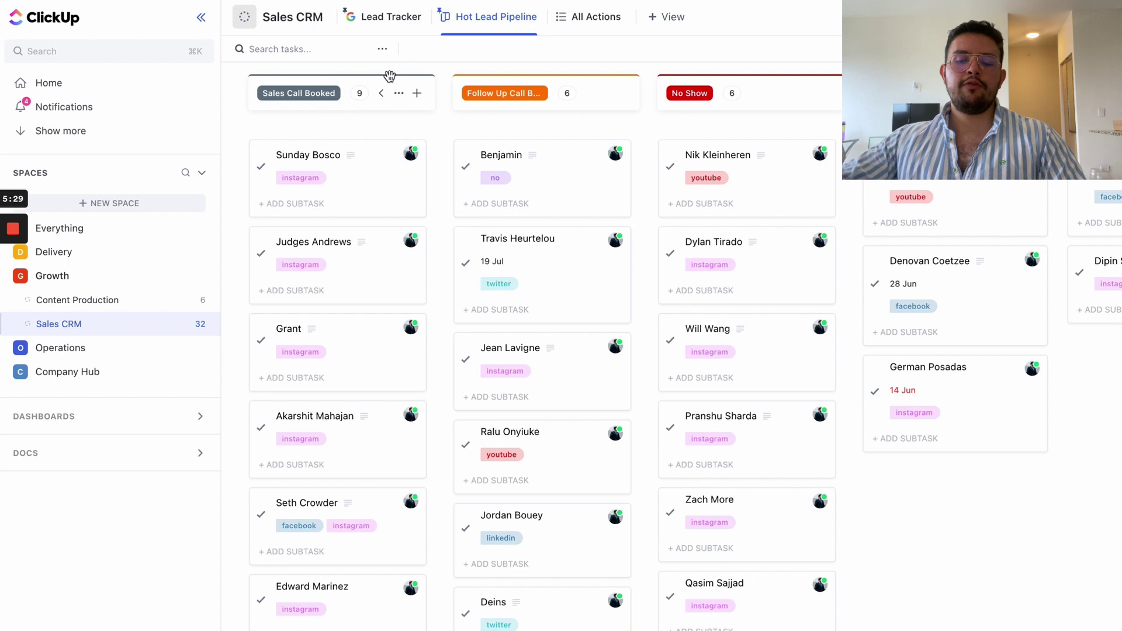
{"action": "left_click_drag", "start_coordinate": [351, 190], "coordinate": [293, 157]}
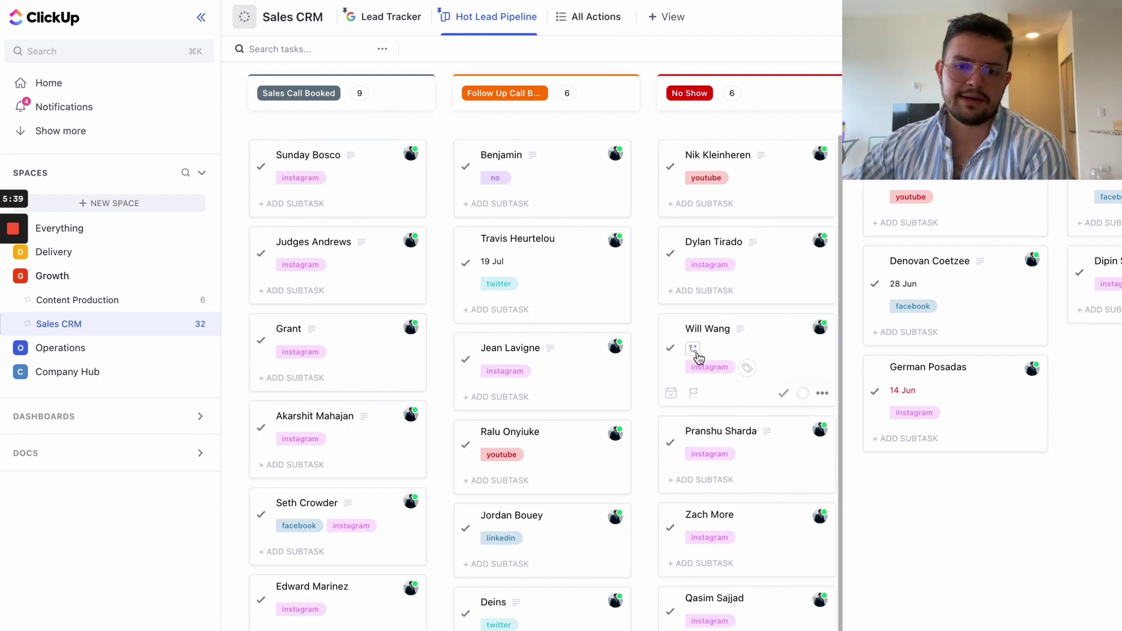
Inspect the Calendly trigger's test data and booked calendar calls, then open the Create Task in ClickUp step
{"action": "key", "text": "ctrl+Tab"}
{"action": "scroll", "coordinate": [701, 269], "scroll_direction": "up", "scroll_amount": 1}
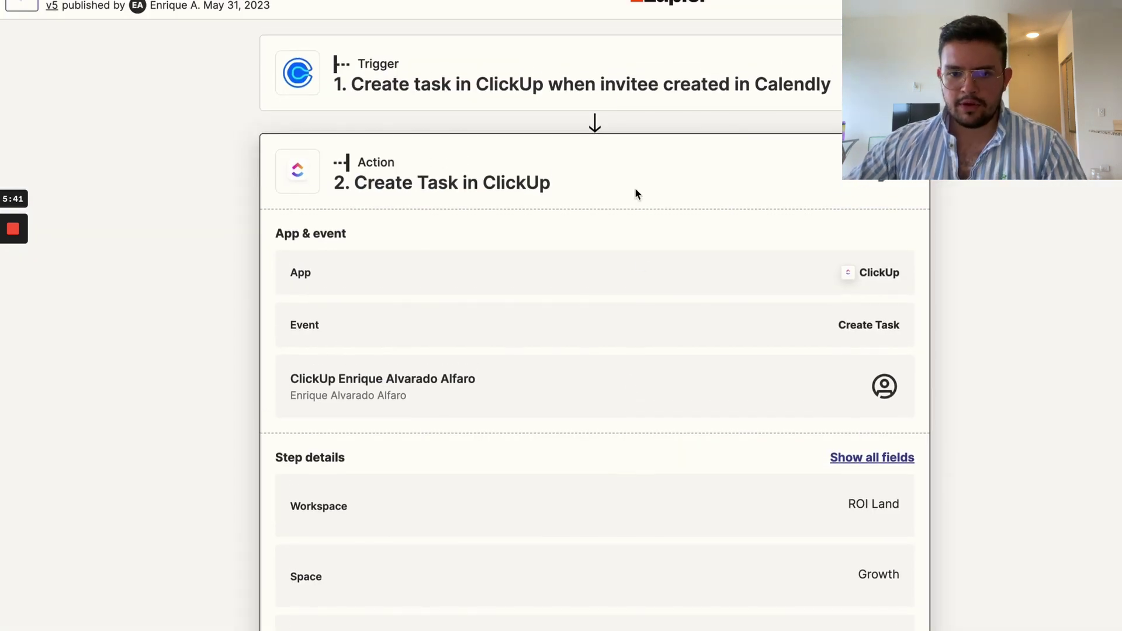
{"action": "left_click", "coordinate": [518, 47]}
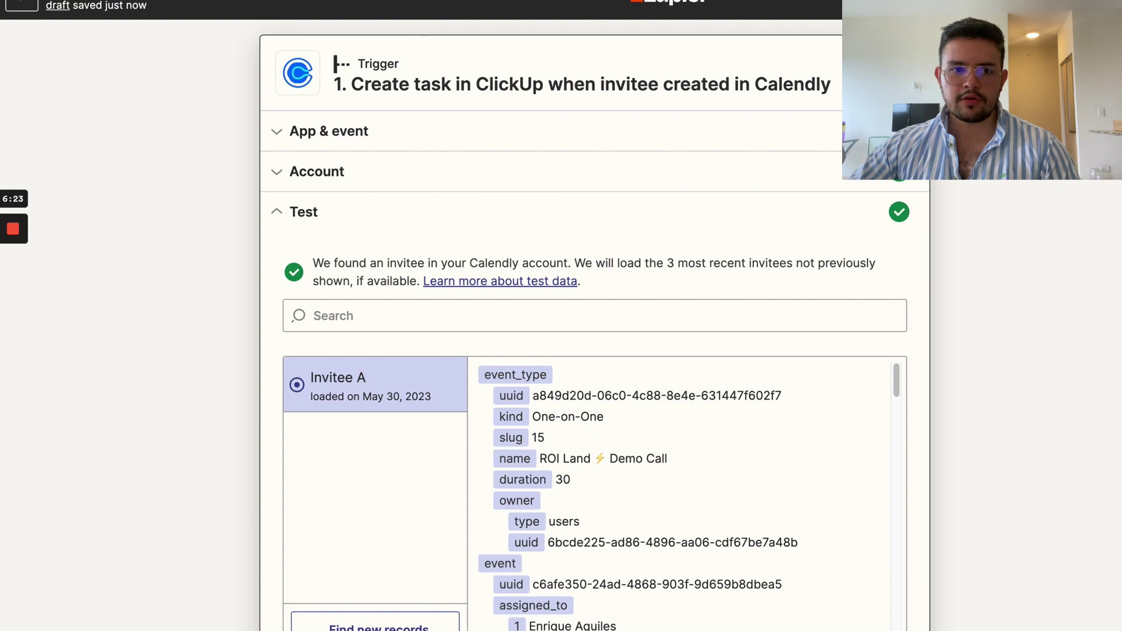
{"action": "key", "text": "ctrl+Tab"}
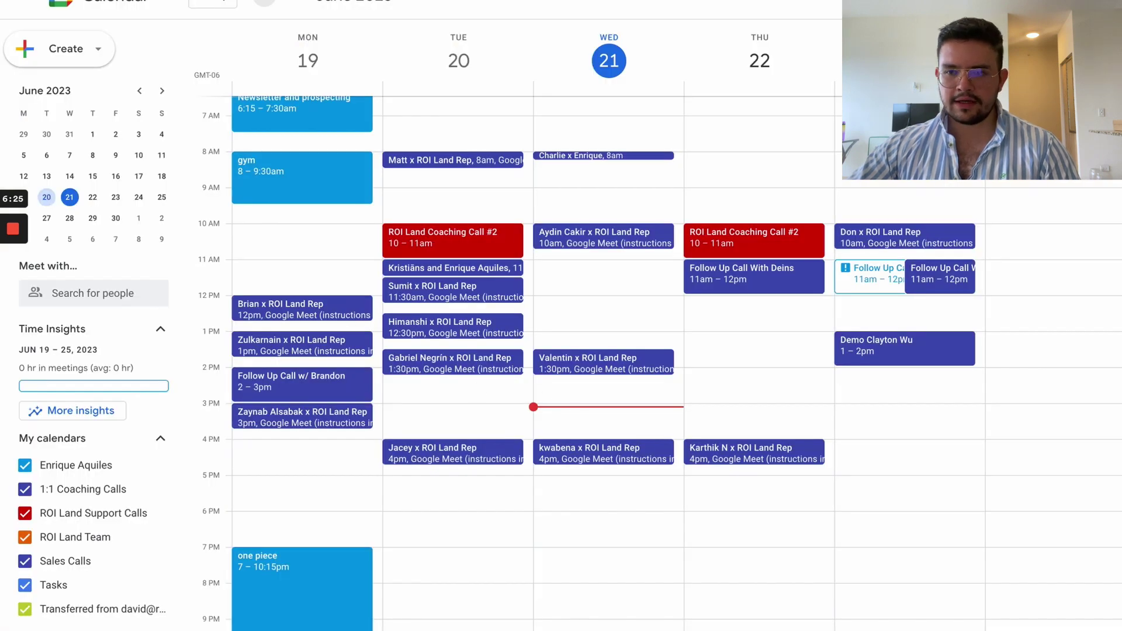
{"action": "key", "text": "ctrl+Tab"}
{"action": "key", "text": "ctrl+Tab"}
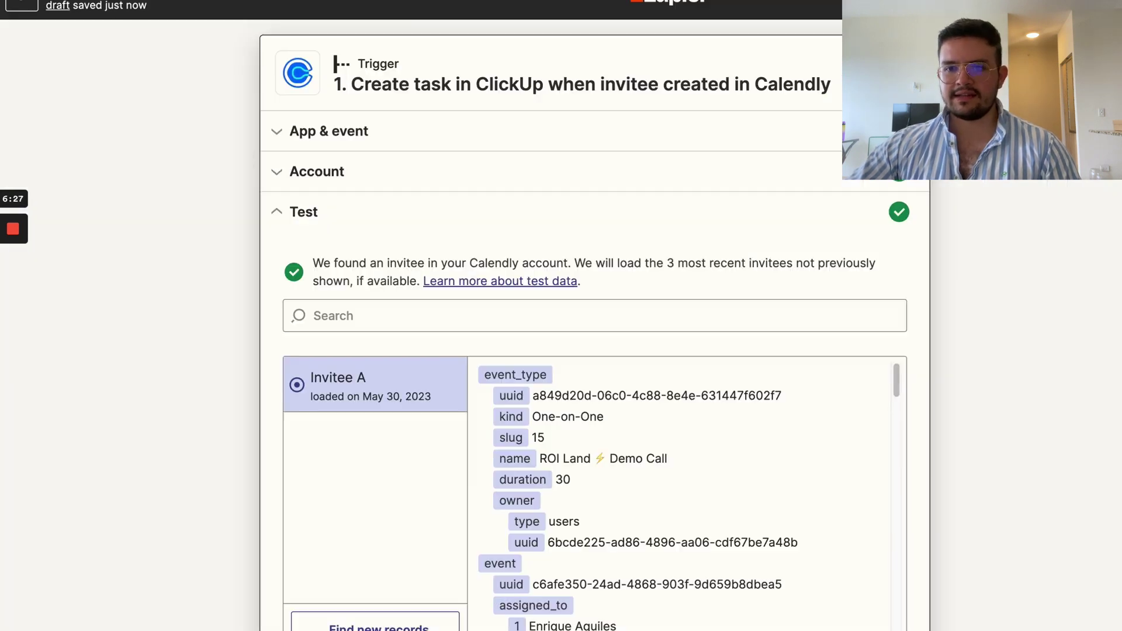
{"action": "scroll", "coordinate": [619, 370], "scroll_direction": "down", "scroll_amount": 10}
{"action": "scroll", "coordinate": [955, 511], "scroll_direction": "down", "scroll_amount": 5}
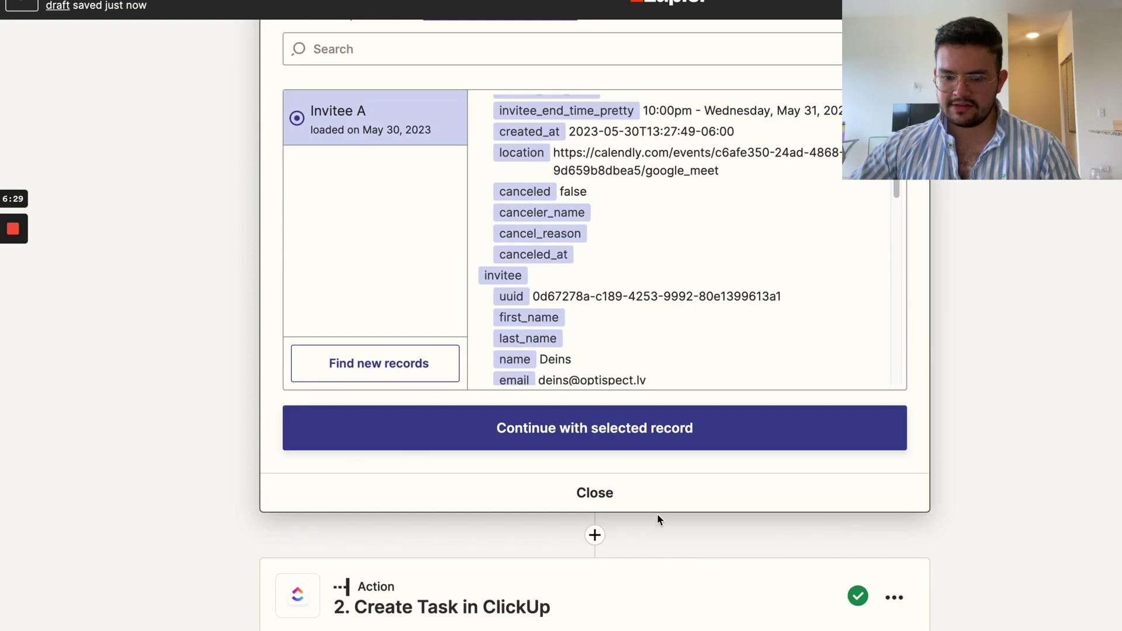
{"action": "left_click", "coordinate": [614, 586]}
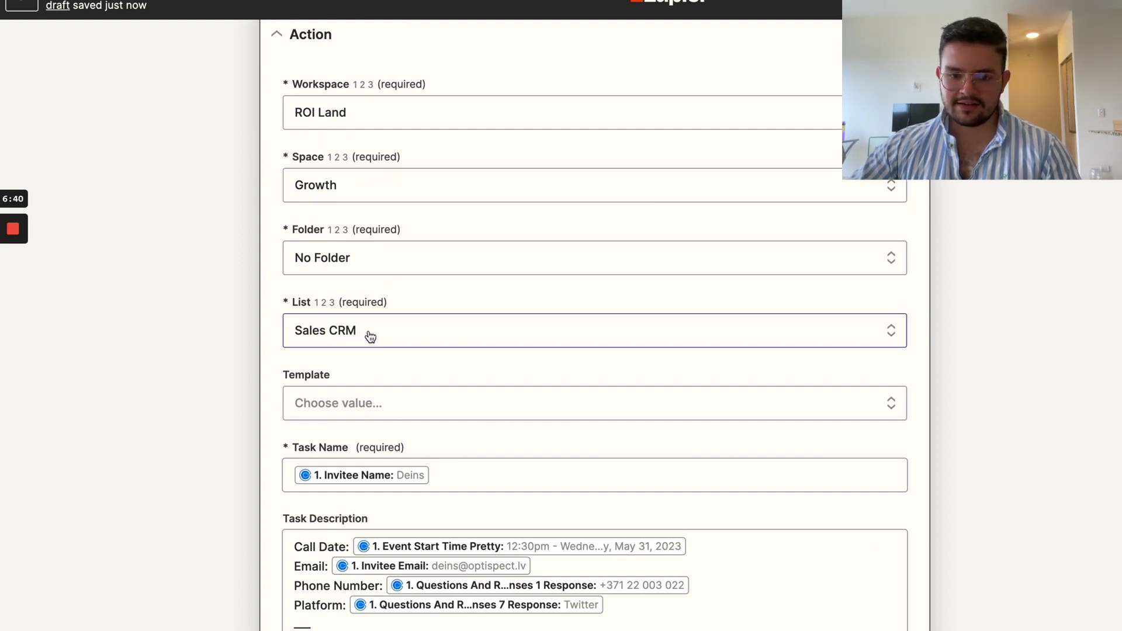
Review the Task Name, Description, Tags and Stage mappings, then return to the Hot Lead Pipeline board
{"action": "scroll", "coordinate": [380, 354], "scroll_direction": "down", "scroll_amount": 4}
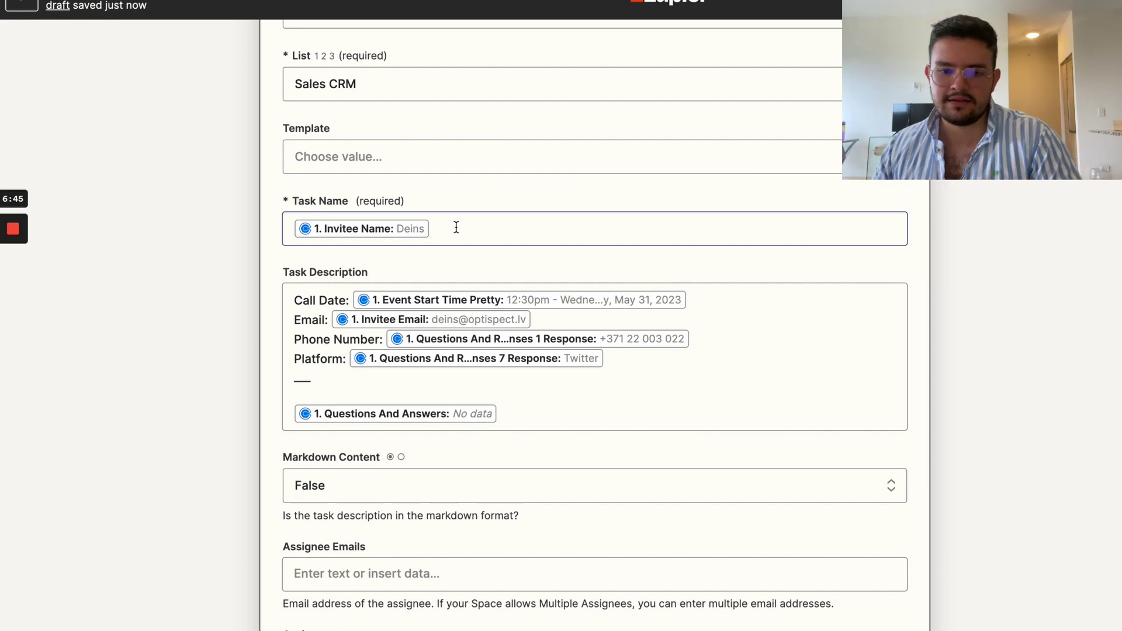
{"action": "key", "text": "super+Tab"}
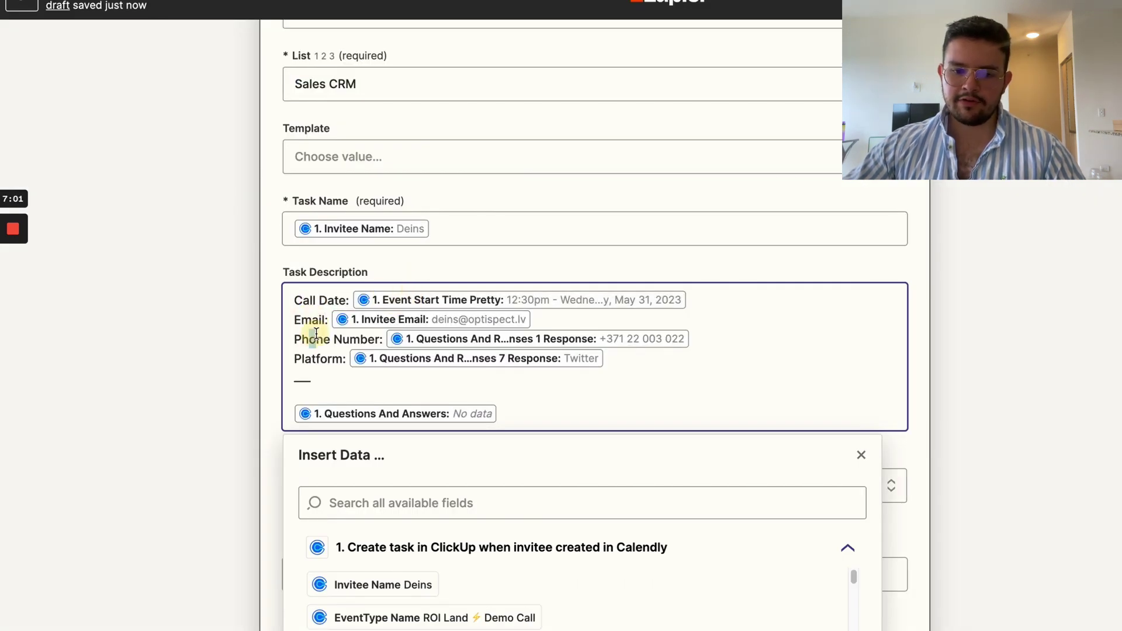
{"action": "left_click", "coordinate": [312, 358]}
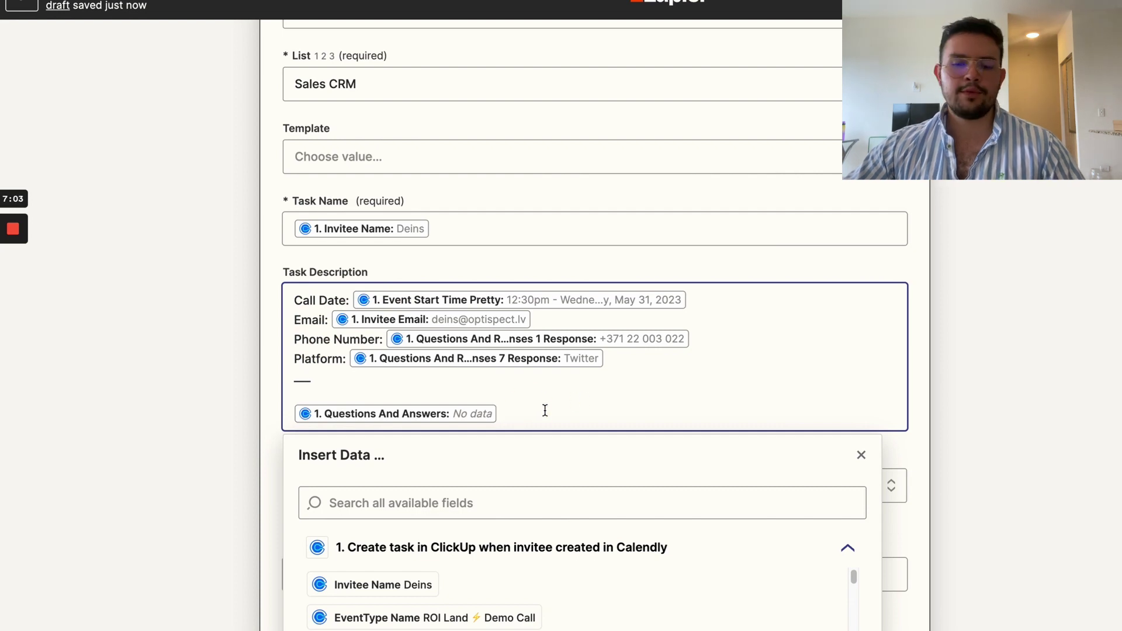
{"action": "scroll", "coordinate": [543, 403], "scroll_direction": "down", "scroll_amount": 3}
{"action": "left_click", "coordinate": [926, 215]}
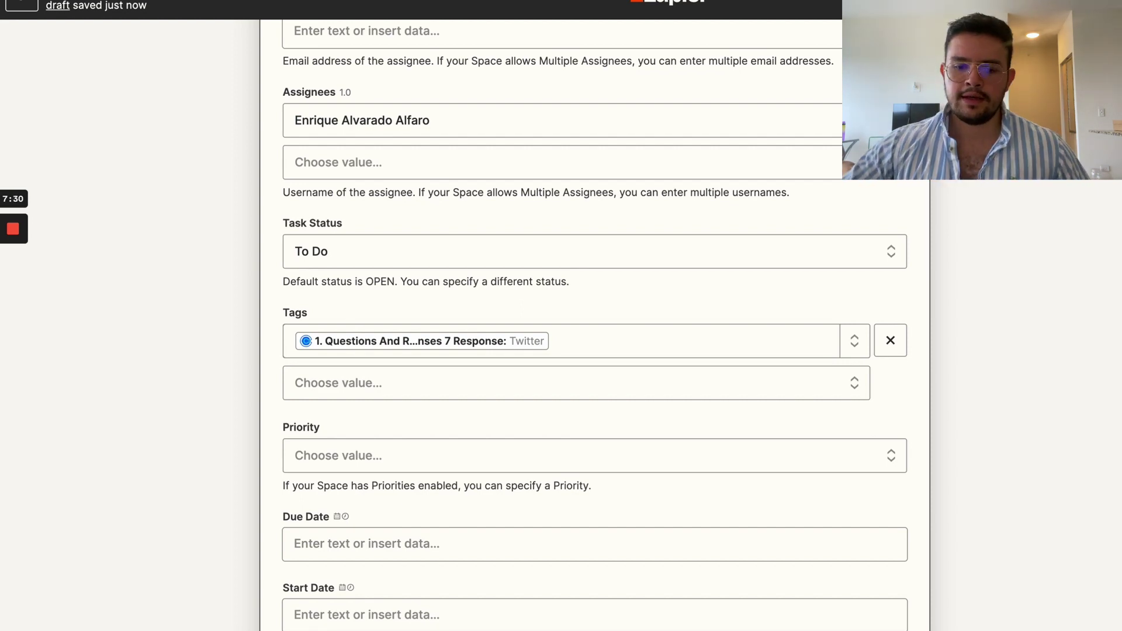
{"action": "scroll", "coordinate": [476, 313], "scroll_direction": "down", "scroll_amount": 10}
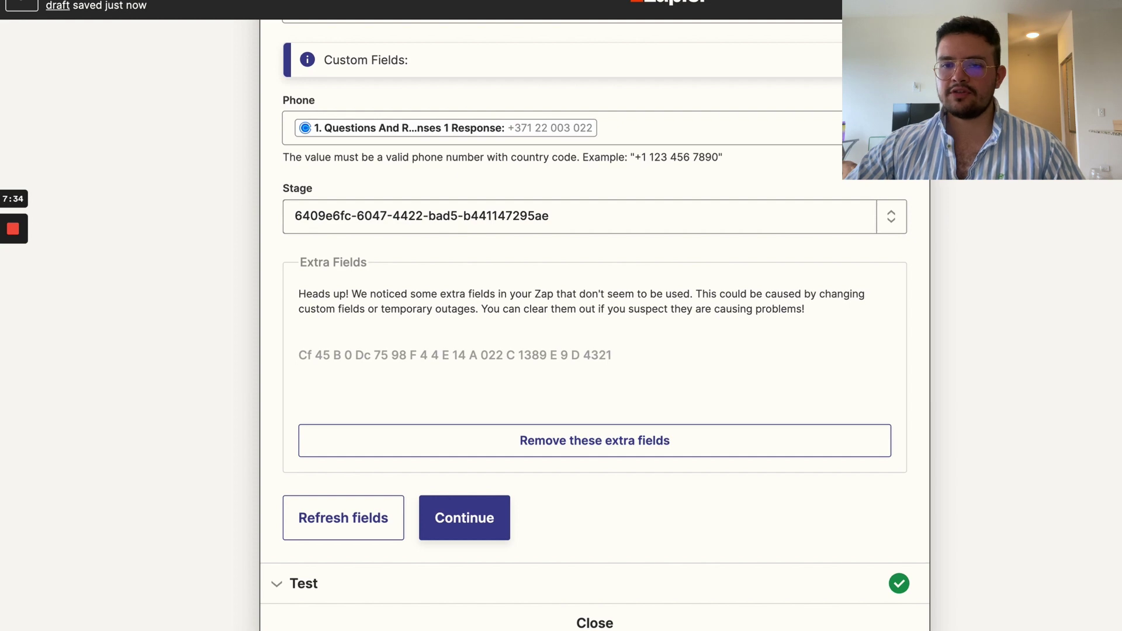
{"action": "key", "text": "super+Tab"}
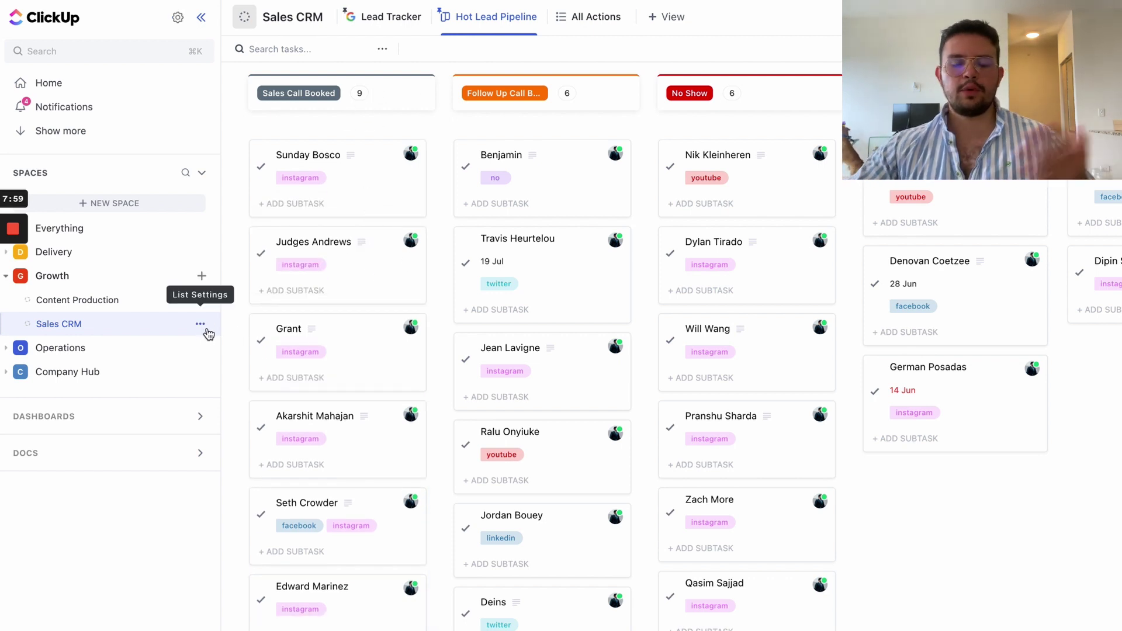
Open and close the Sales CRM status editor without saving, then reopen the list's options at List settings
{"action": "left_click", "coordinate": [205, 331]}
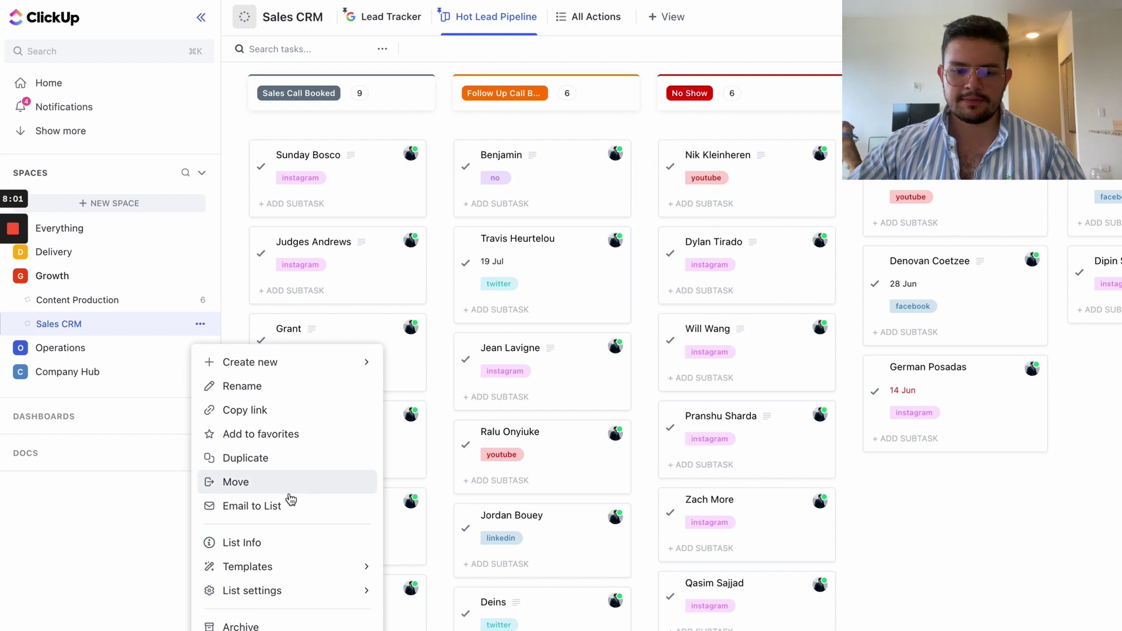
{"action": "mouse_move", "coordinate": [296, 592]}
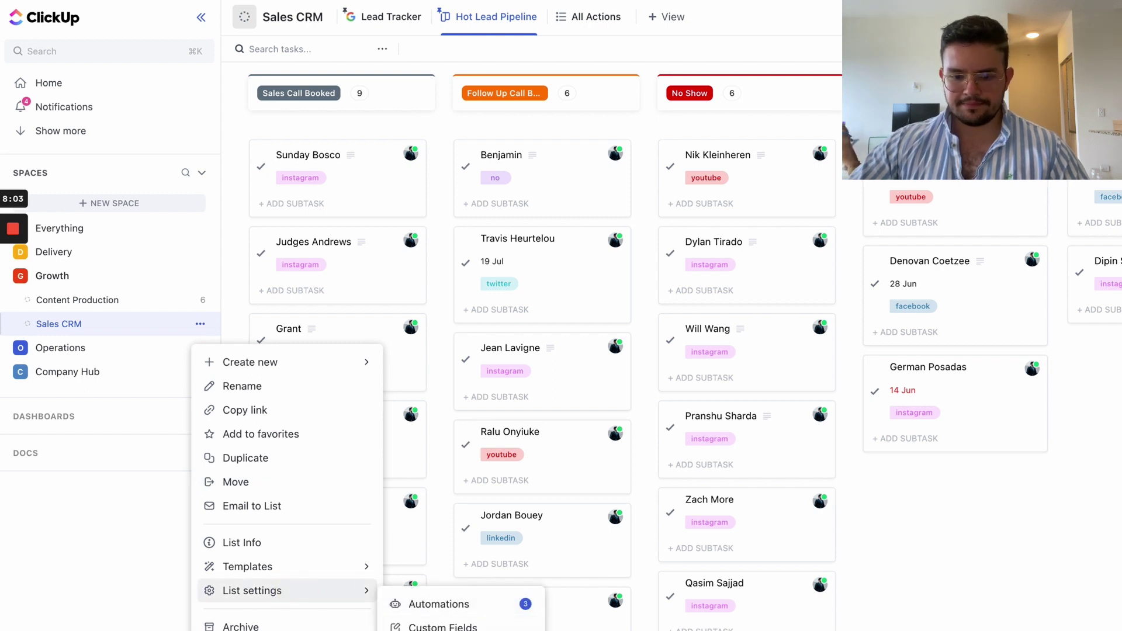
{"action": "left_click", "coordinate": [442, 627]}
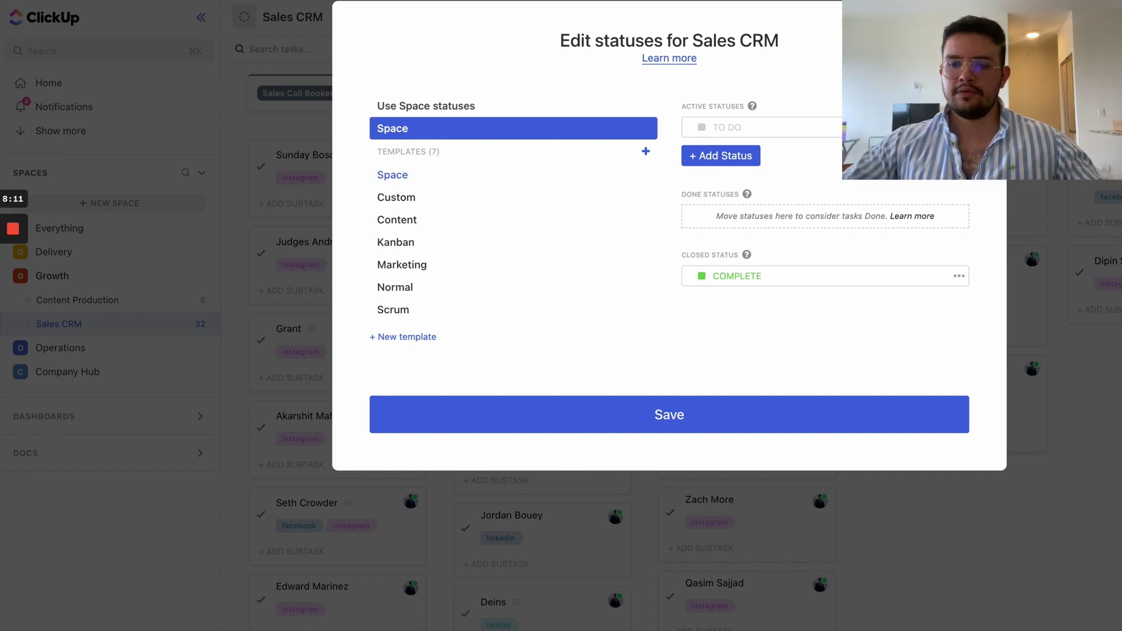
{"action": "left_click", "coordinate": [200, 311]}
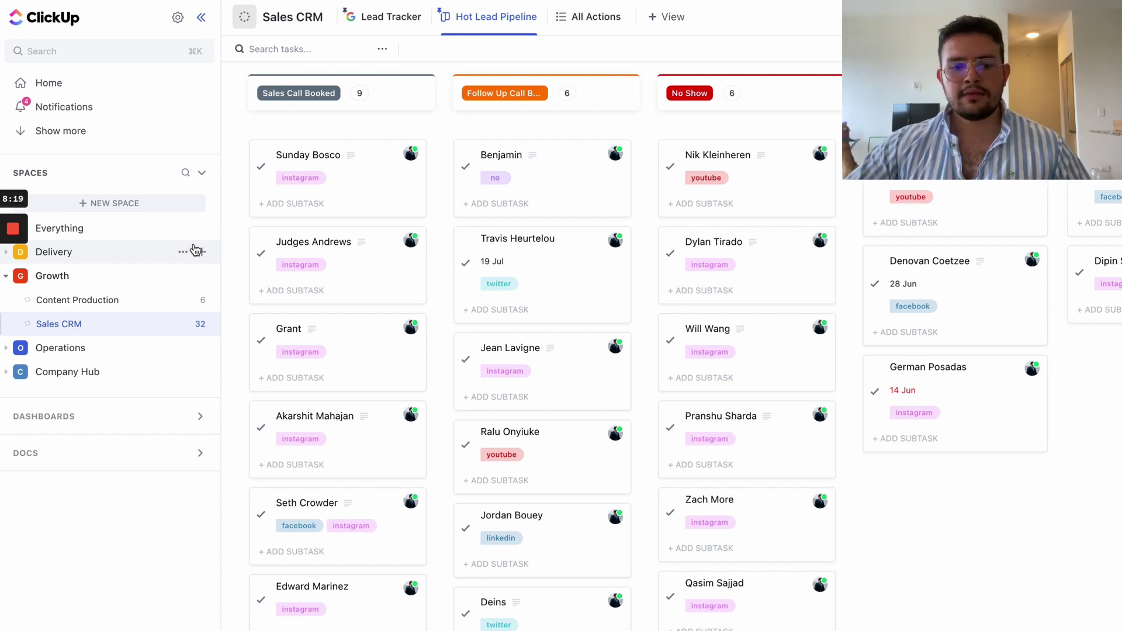
{"action": "left_click", "coordinate": [201, 323]}
{"action": "left_click", "coordinate": [295, 594]}
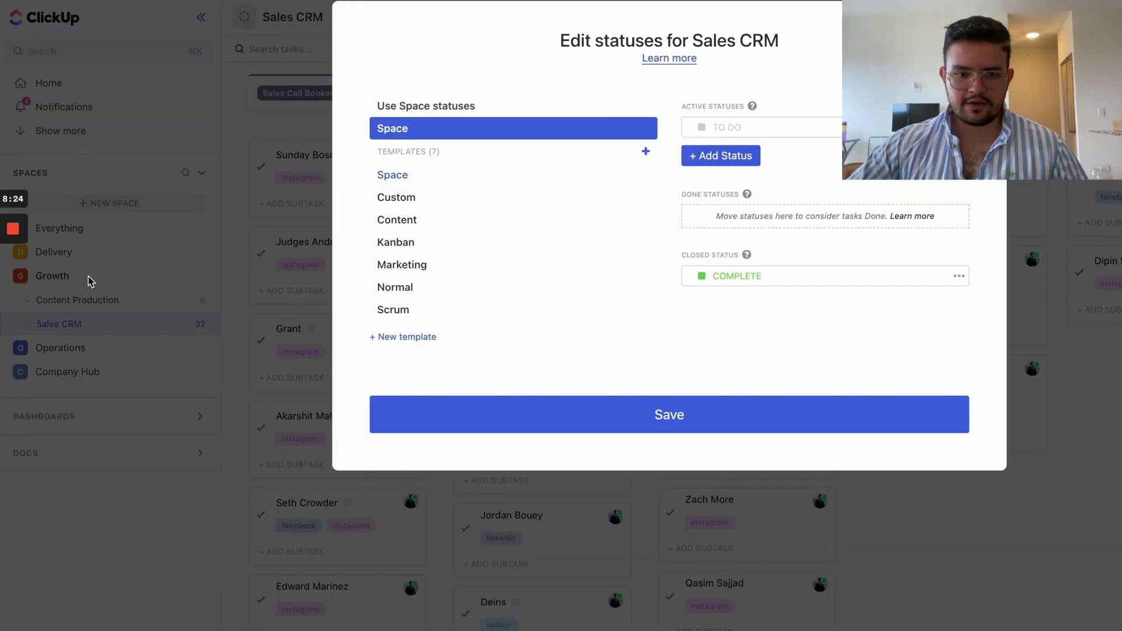
{"action": "key", "text": "Escape"}
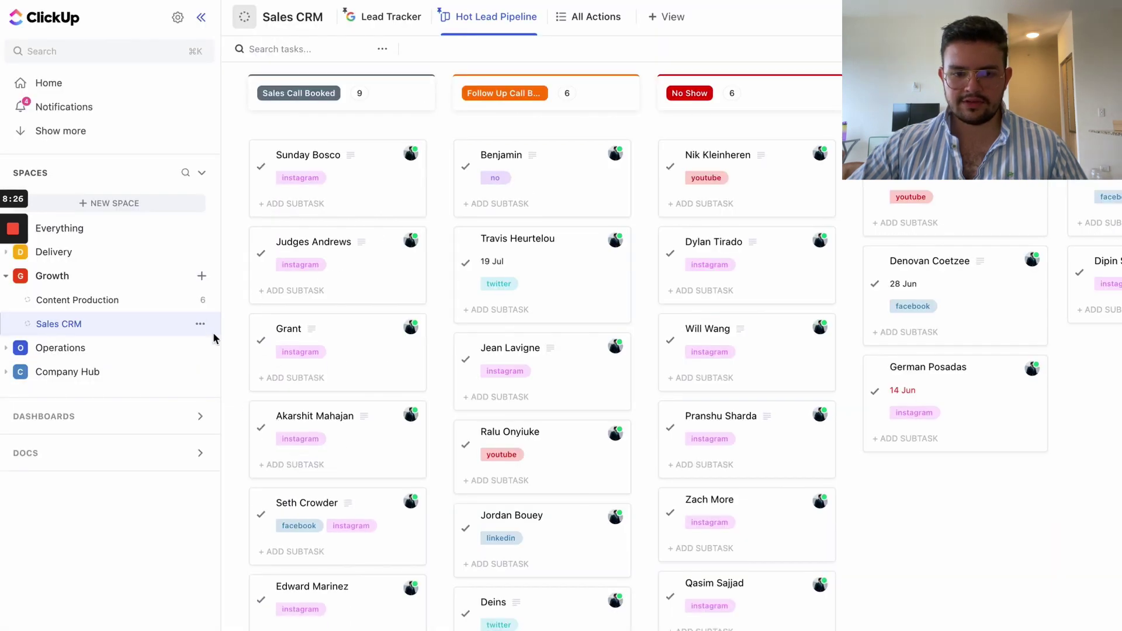
{"action": "left_click", "coordinate": [200, 323]}
{"action": "mouse_move", "coordinate": [281, 592]}
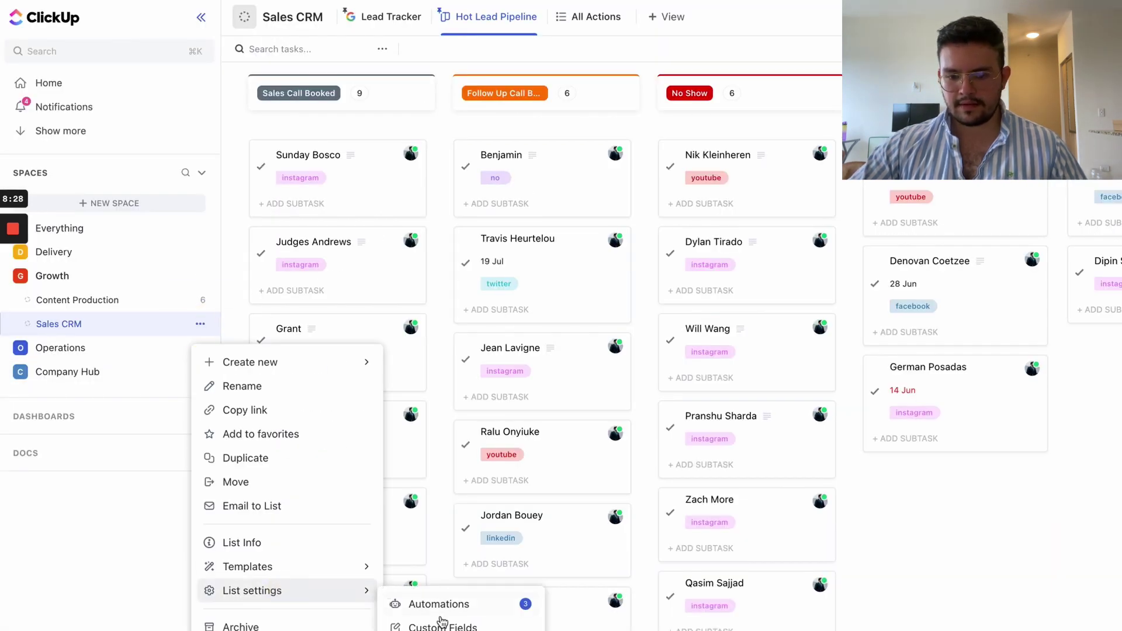
{"action": "left_click", "coordinate": [441, 616]}
{"action": "left_click", "coordinate": [497, 100]}
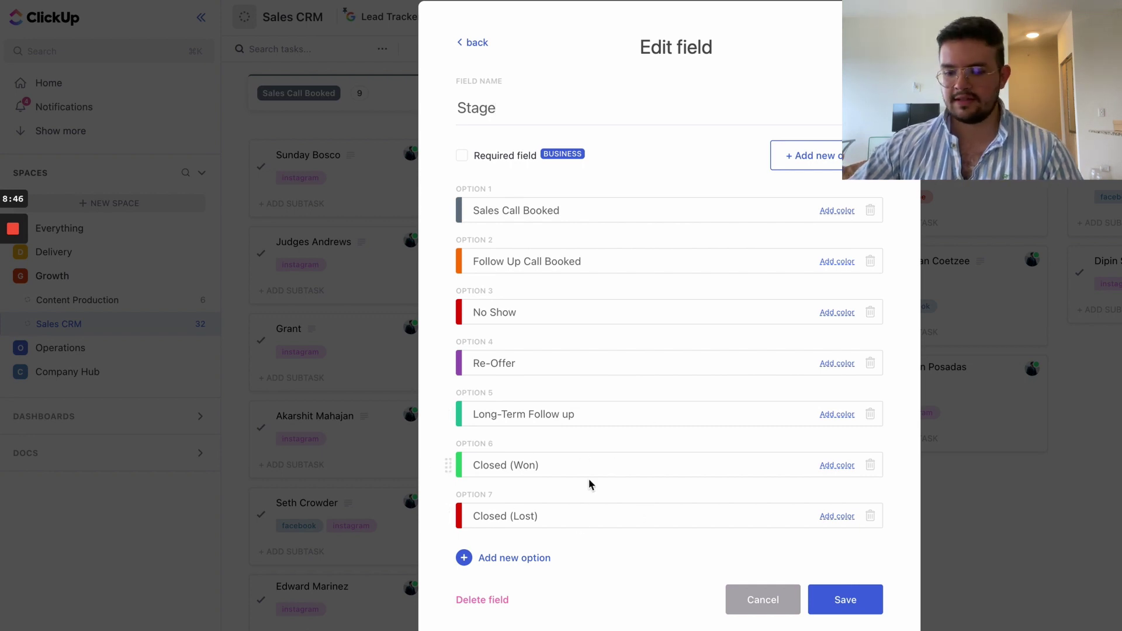
{"action": "left_click", "coordinate": [648, 92]}
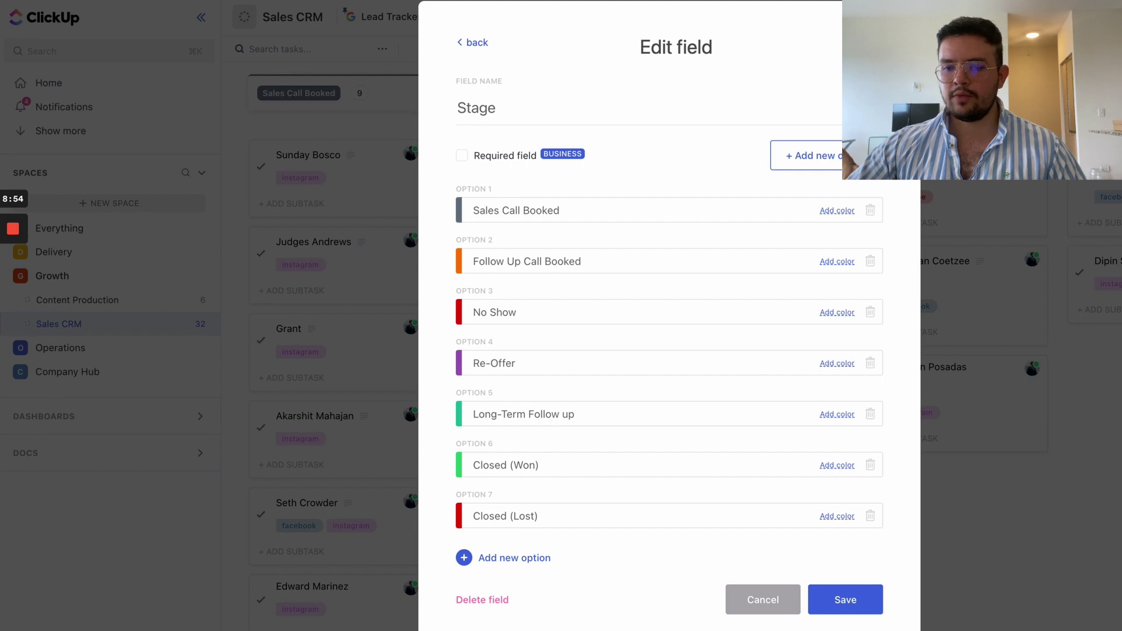
{"action": "key", "text": "Escape"}
Scroll across the Hot Lead Pipeline board's stages, then switch to the Lead Tracker view
{"action": "scroll", "coordinate": [807, 268], "scroll_direction": "right", "scroll_amount": 5}
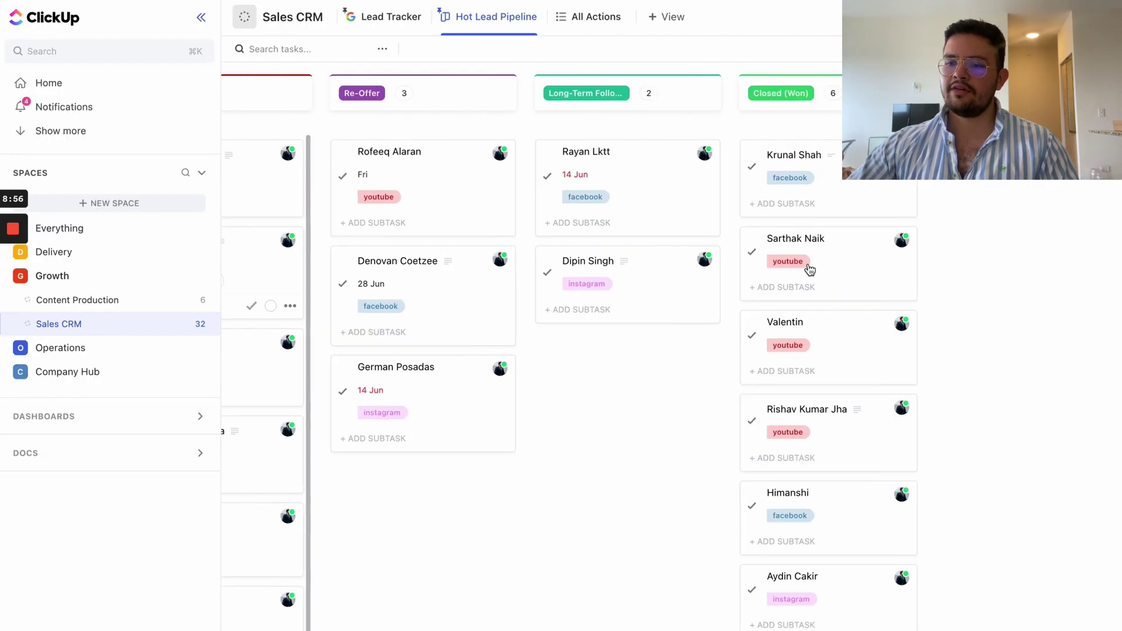
{"action": "scroll", "coordinate": [806, 270], "scroll_direction": "left", "scroll_amount": 5}
{"action": "scroll", "coordinate": [728, 261], "scroll_direction": "right", "scroll_amount": 5}
{"action": "scroll", "coordinate": [733, 269], "scroll_direction": "left", "scroll_amount": 5}
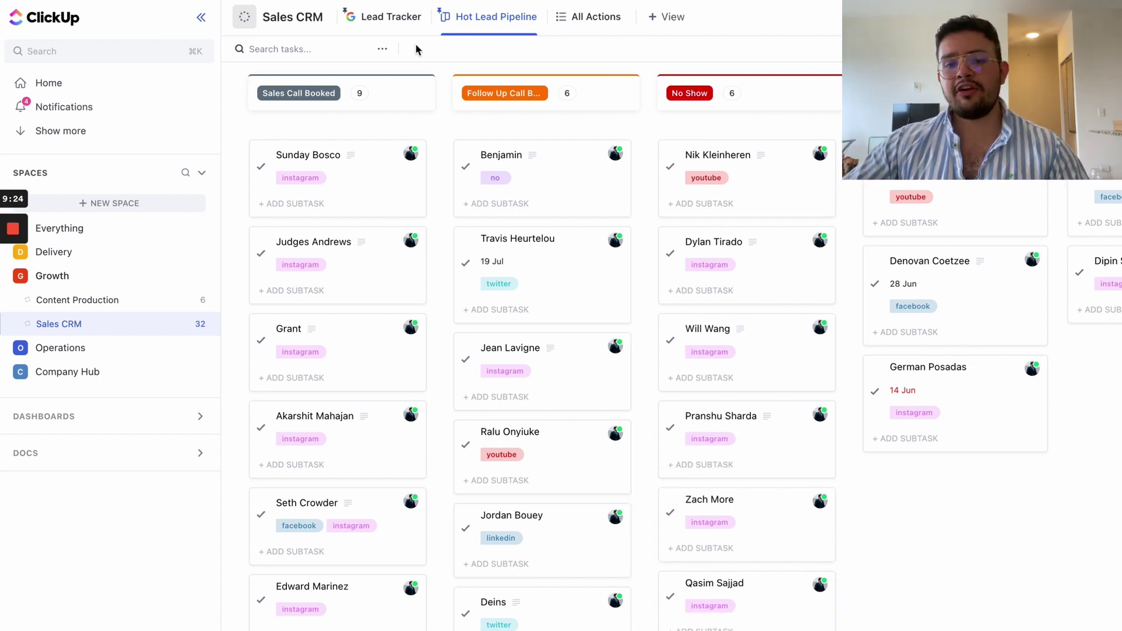
{"action": "left_click", "coordinate": [400, 17]}
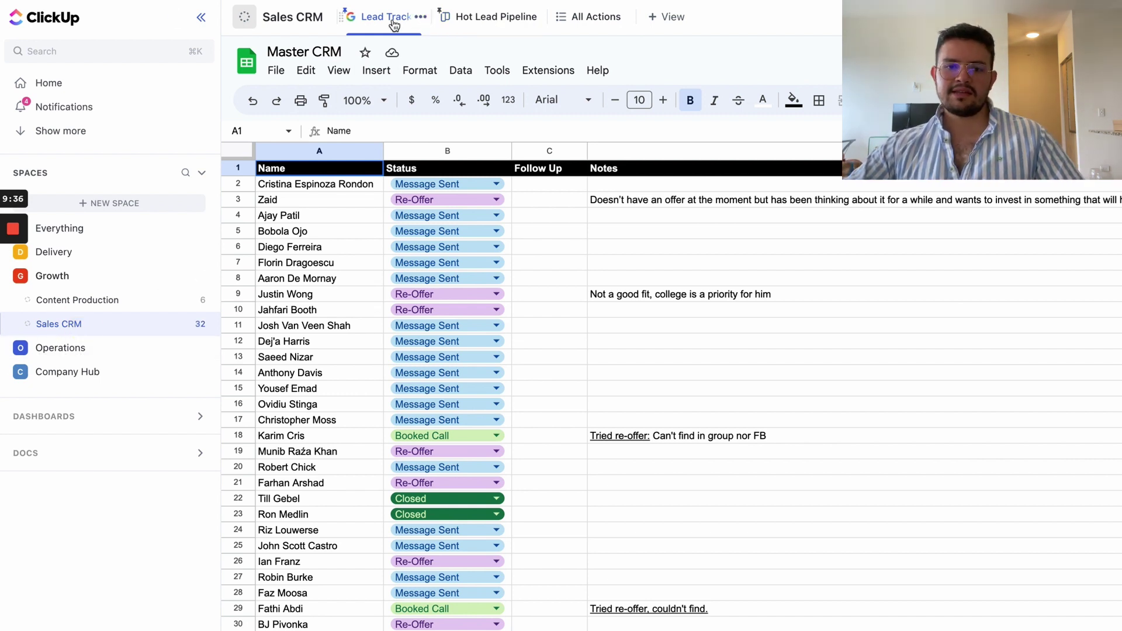
{"action": "left_click", "coordinate": [420, 16]}
{"action": "left_click", "coordinate": [546, 371]}
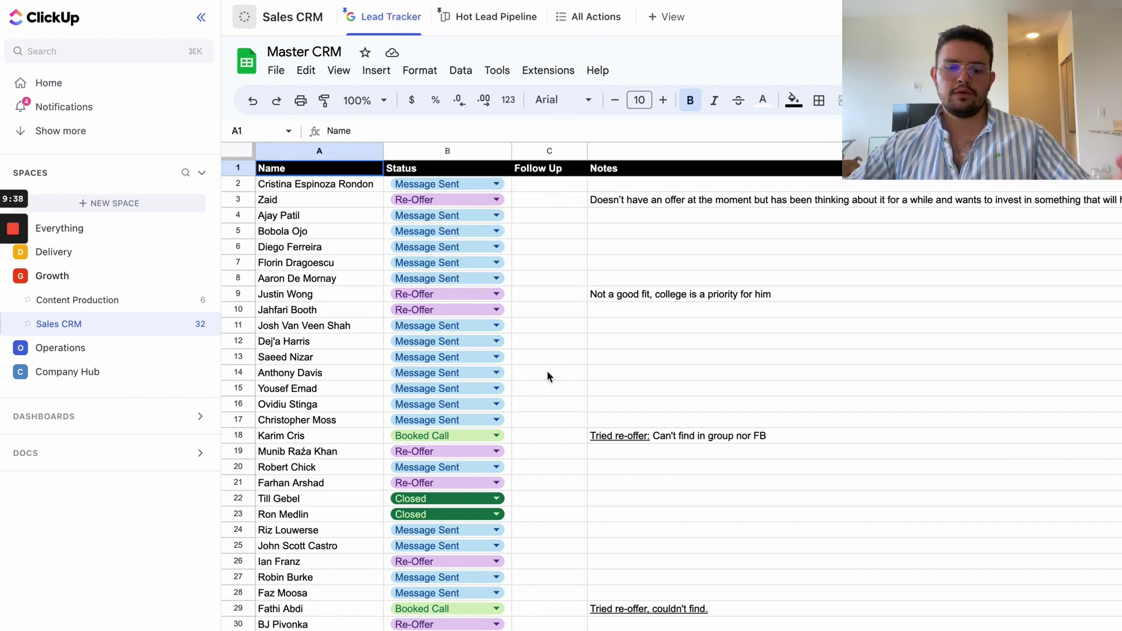
{"action": "left_click", "coordinate": [468, 18]}
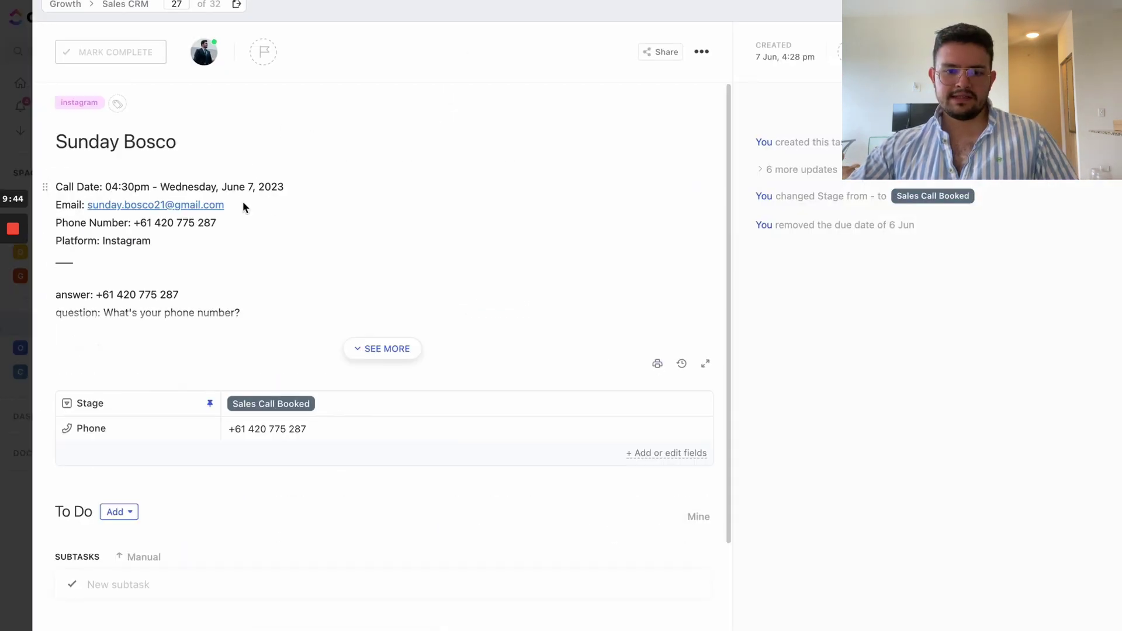
{"action": "scroll", "coordinate": [309, 263], "scroll_direction": "down", "scroll_amount": 1}
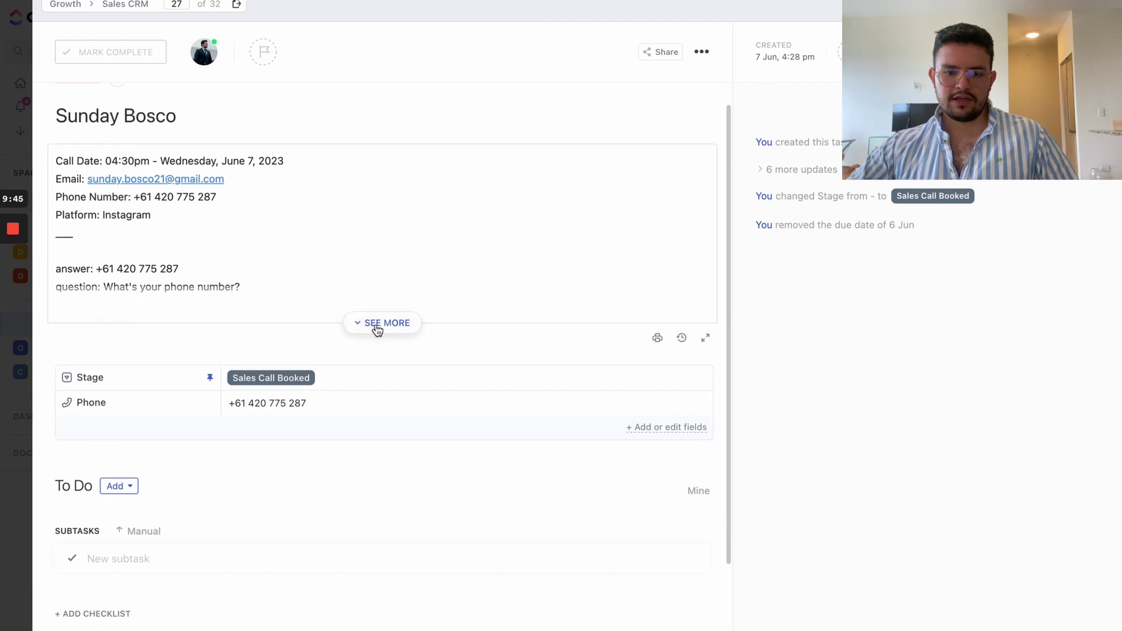
{"action": "left_click", "coordinate": [377, 323]}
{"action": "scroll", "coordinate": [396, 169], "scroll_direction": "down", "scroll_amount": 5}
{"action": "left_click", "coordinate": [7, 136]}
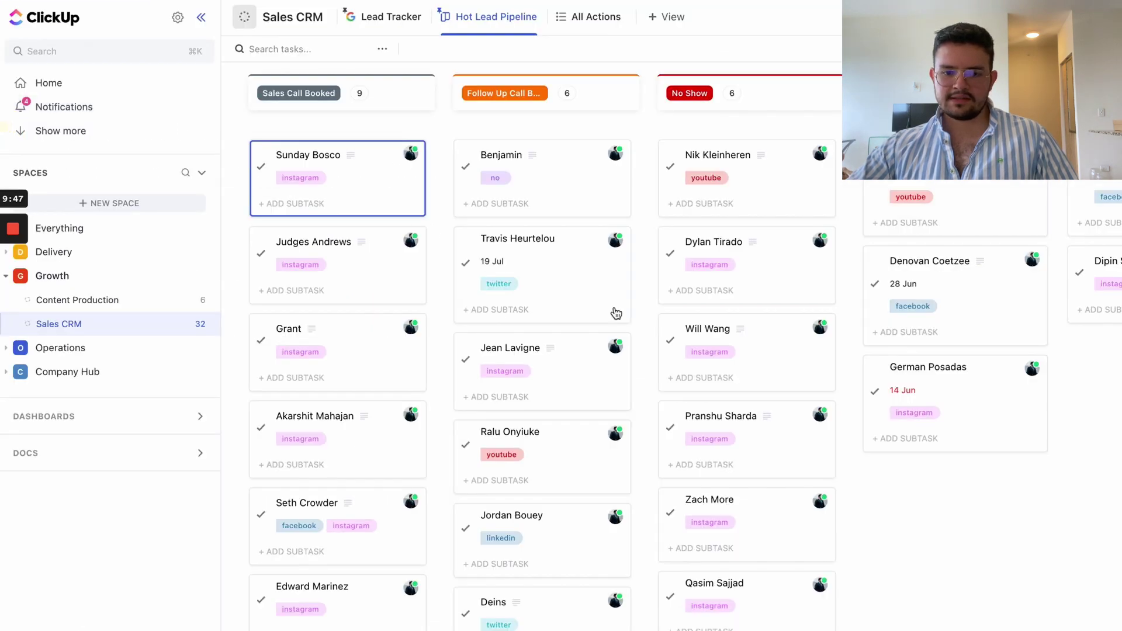
{"action": "left_click", "coordinate": [951, 275]}
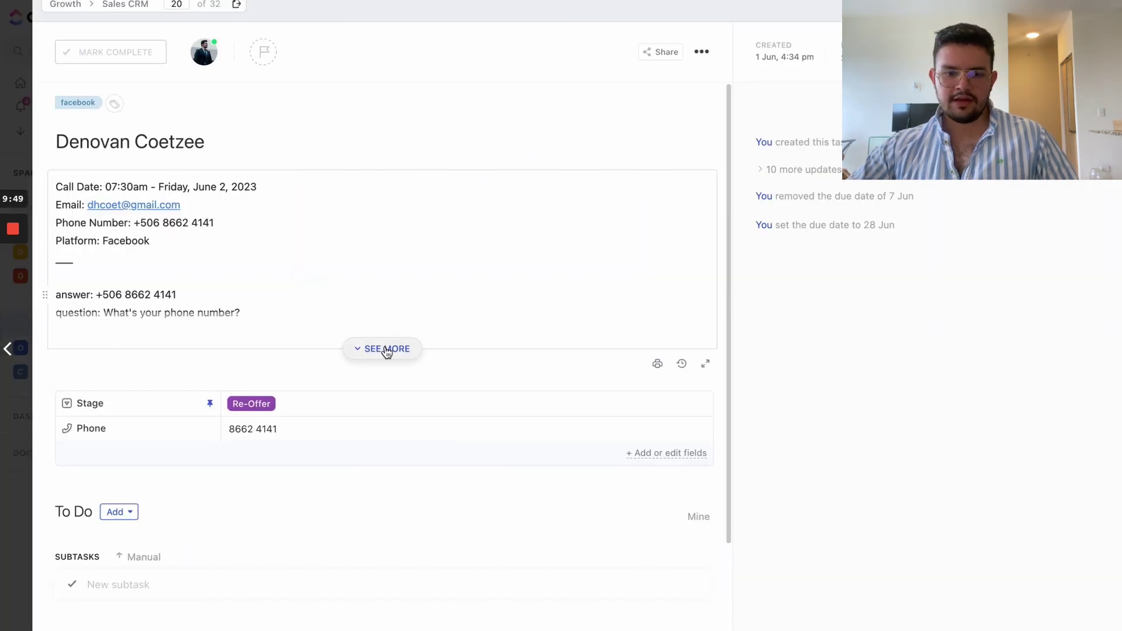
{"action": "left_click", "coordinate": [385, 349]}
{"action": "scroll", "coordinate": [294, 300], "scroll_direction": "down", "scroll_amount": 10}
{"action": "left_click", "coordinate": [20, 100]}
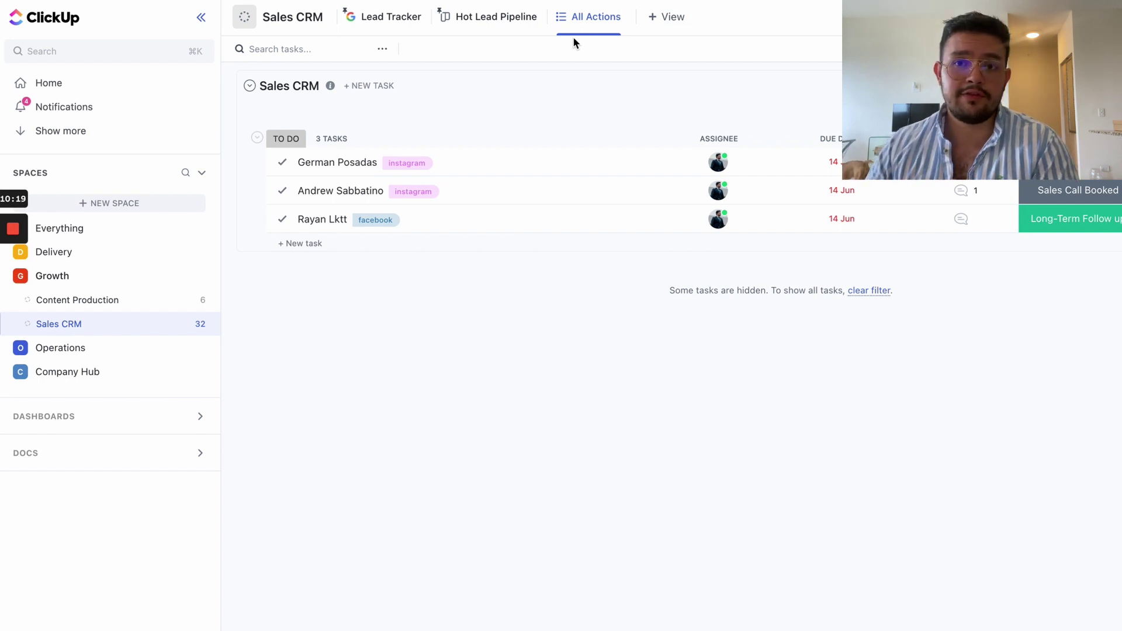
Check Hot Lead Pipeline and the All Actions due-date filter, then switch to Lead Tracker
{"action": "left_click", "coordinate": [502, 21]}
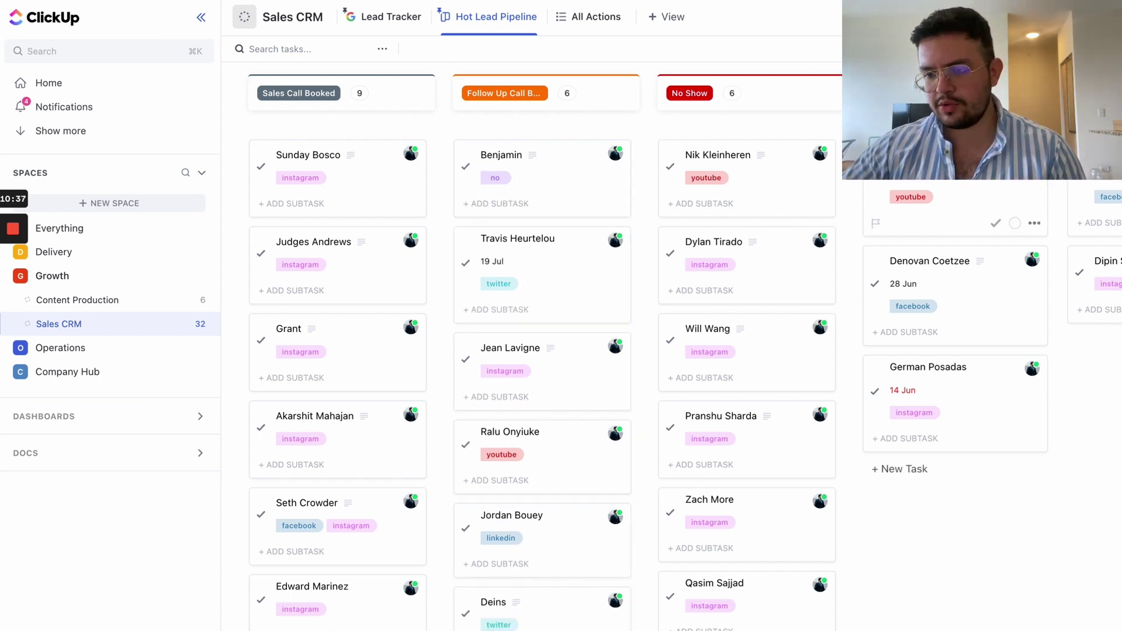
{"action": "scroll", "coordinate": [939, 205], "scroll_direction": "right", "scroll_amount": 6}
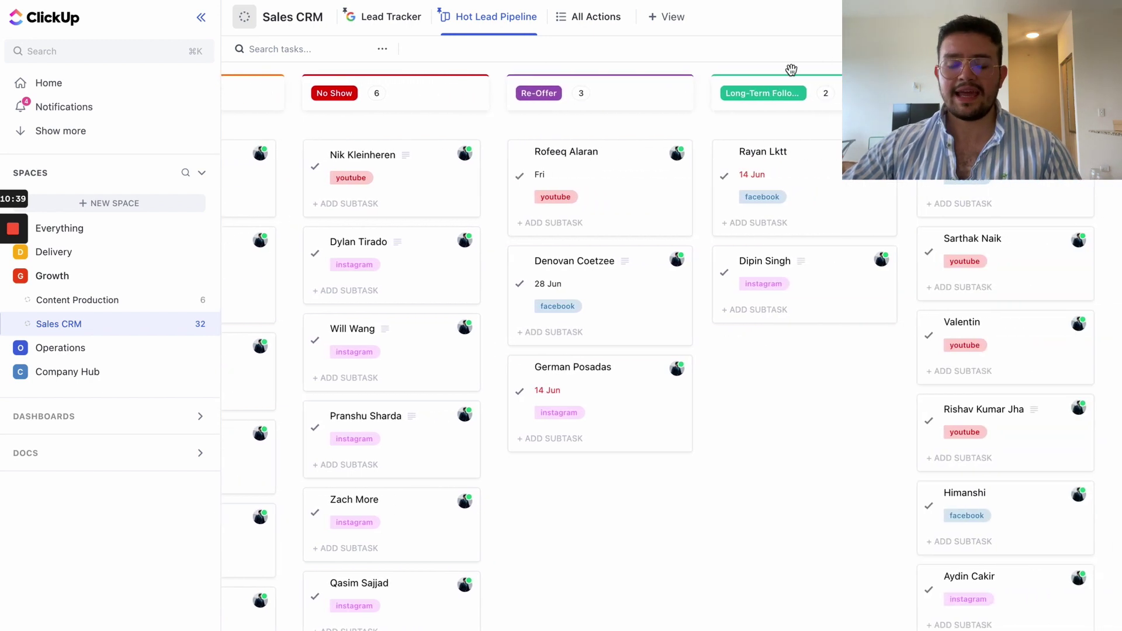
{"action": "left_click", "coordinate": [608, 22]}
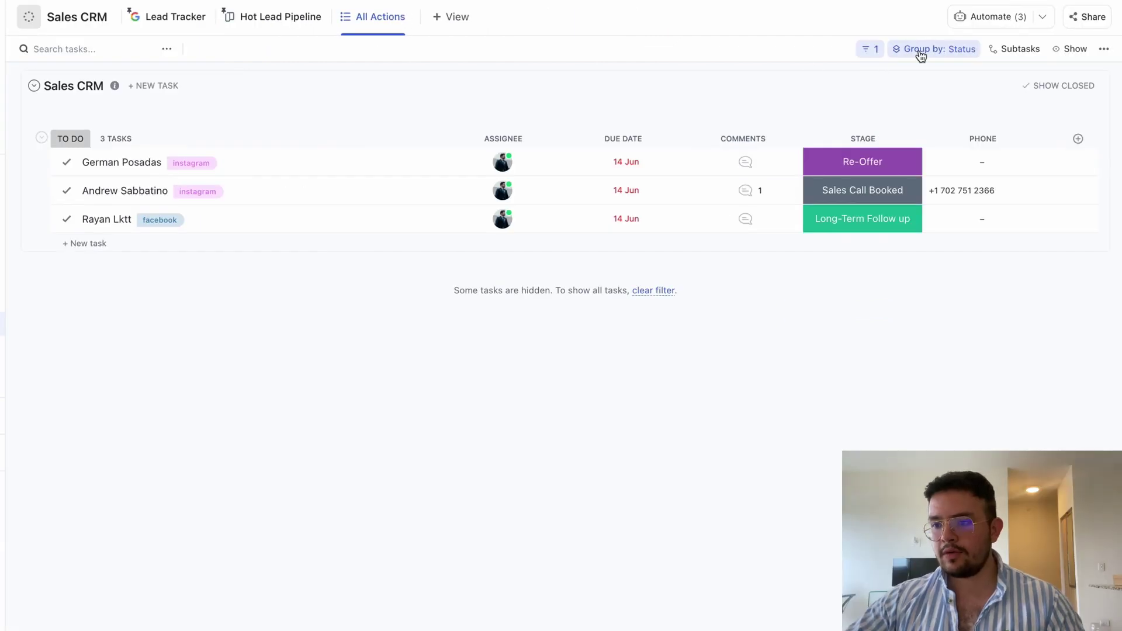
{"action": "left_click", "coordinate": [869, 49]}
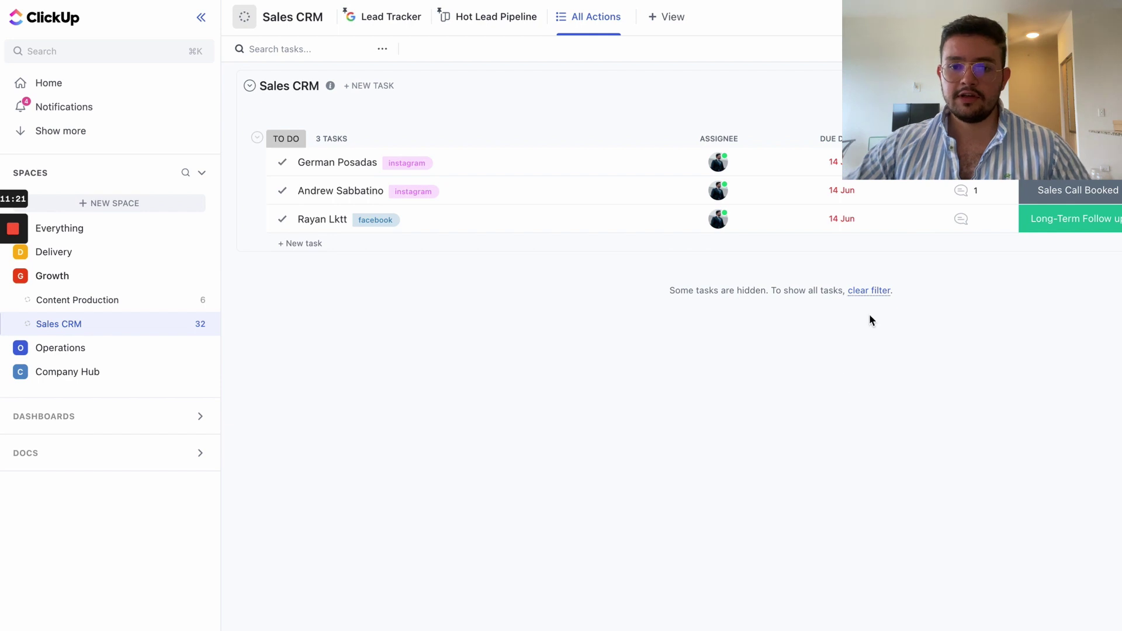
{"action": "left_click", "coordinate": [407, 13]}
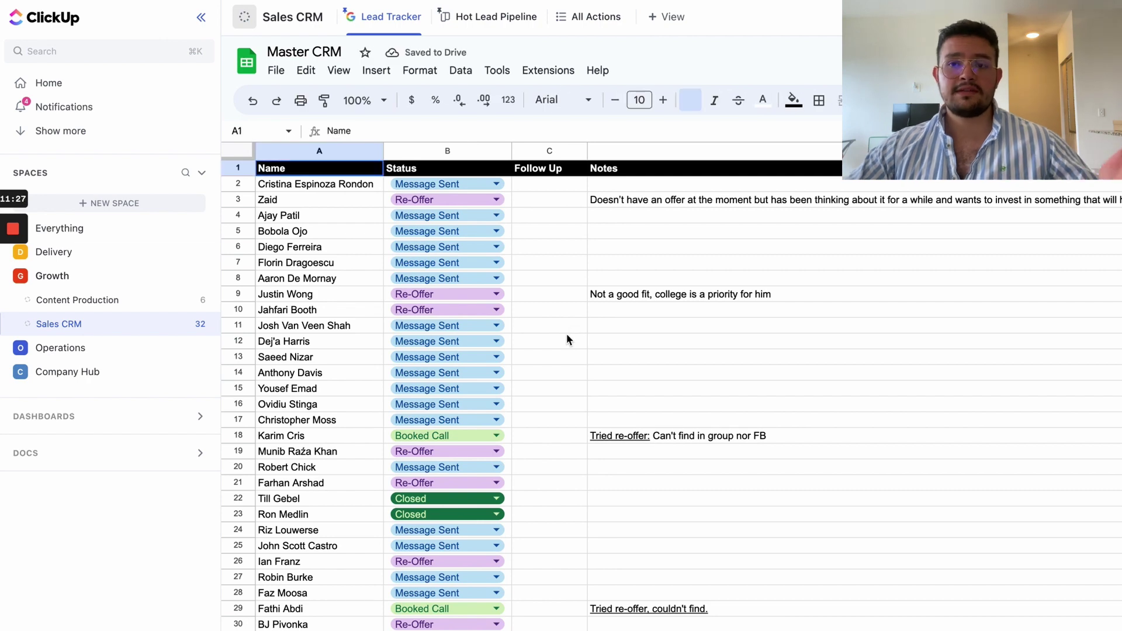
Scroll the Master CRM sheet's leads, then switch to the All Actions task list
{"action": "scroll", "coordinate": [566, 339], "scroll_direction": "down", "scroll_amount": 20}
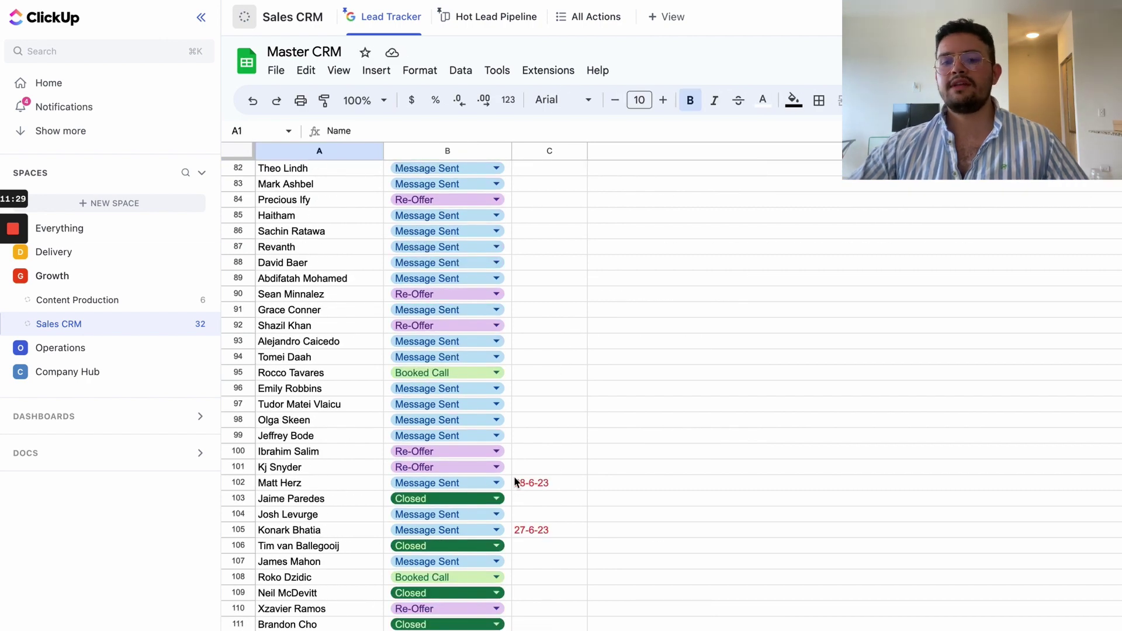
{"action": "scroll", "coordinate": [574, 437], "scroll_direction": "down", "scroll_amount": 20}
{"action": "scroll", "coordinate": [574, 436], "scroll_direction": "up", "scroll_amount": 15}
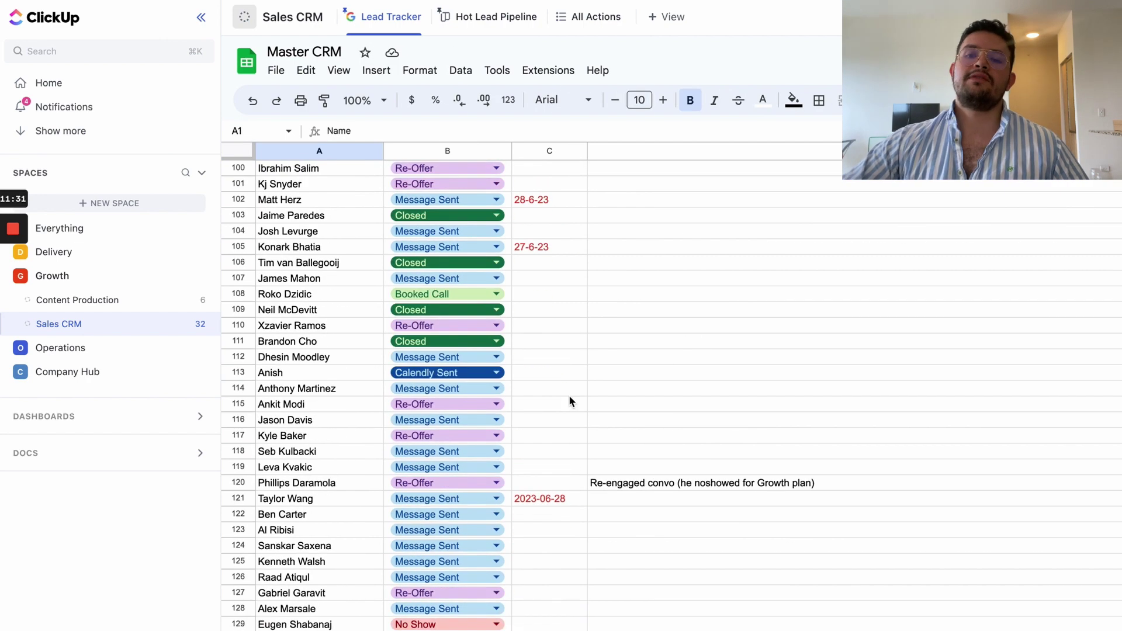
{"action": "scroll", "coordinate": [581, 388], "scroll_direction": "up", "scroll_amount": 20}
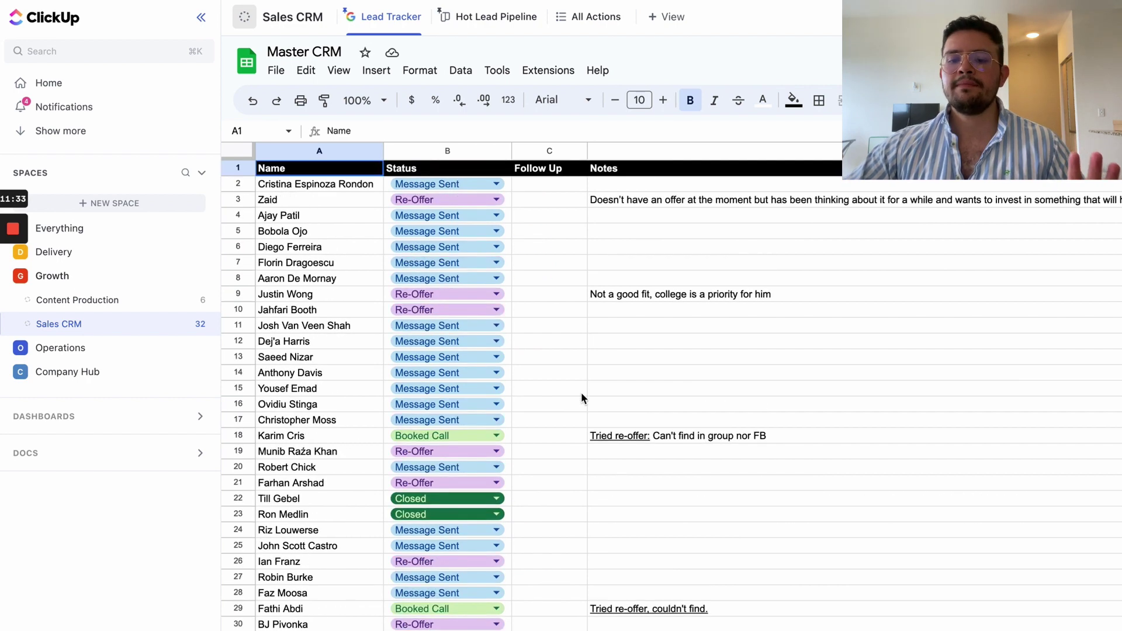
{"action": "left_click", "coordinate": [601, 11]}
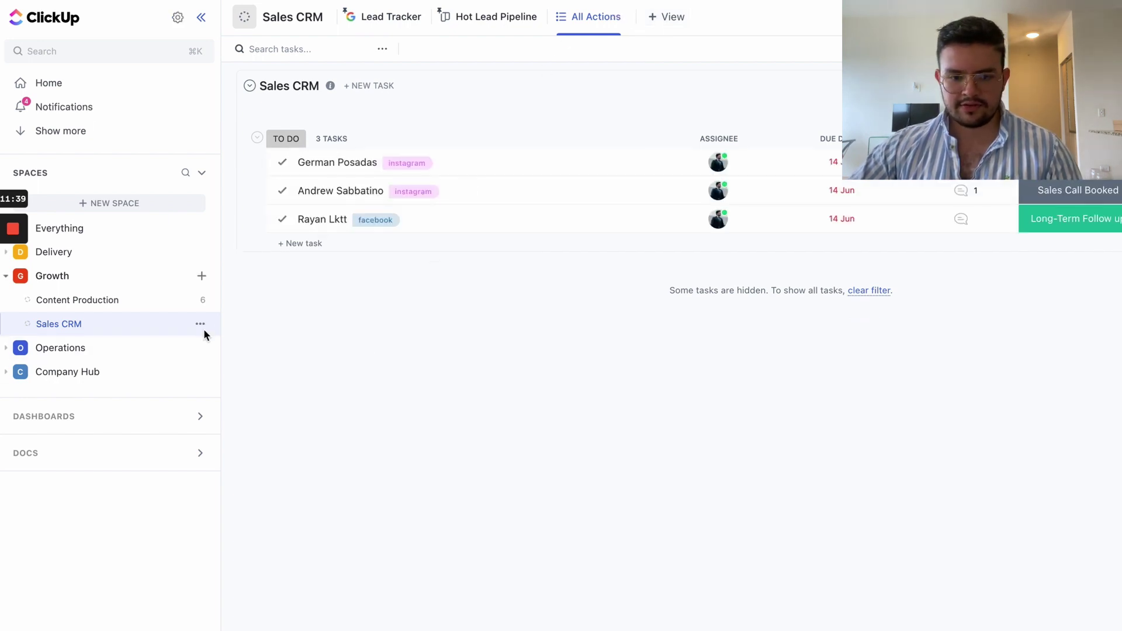
Save the Sales CRM list as a new template named 'Sales'
{"action": "left_click", "coordinate": [200, 324]}
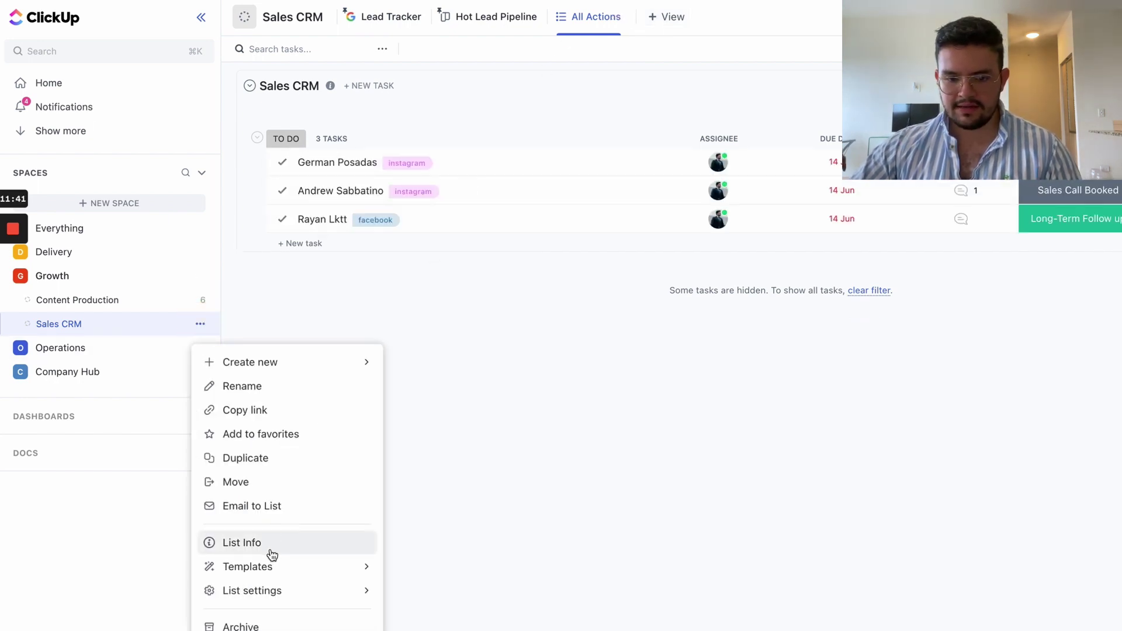
{"action": "left_click", "coordinate": [444, 578]}
{"action": "type", "text": "Sales"}
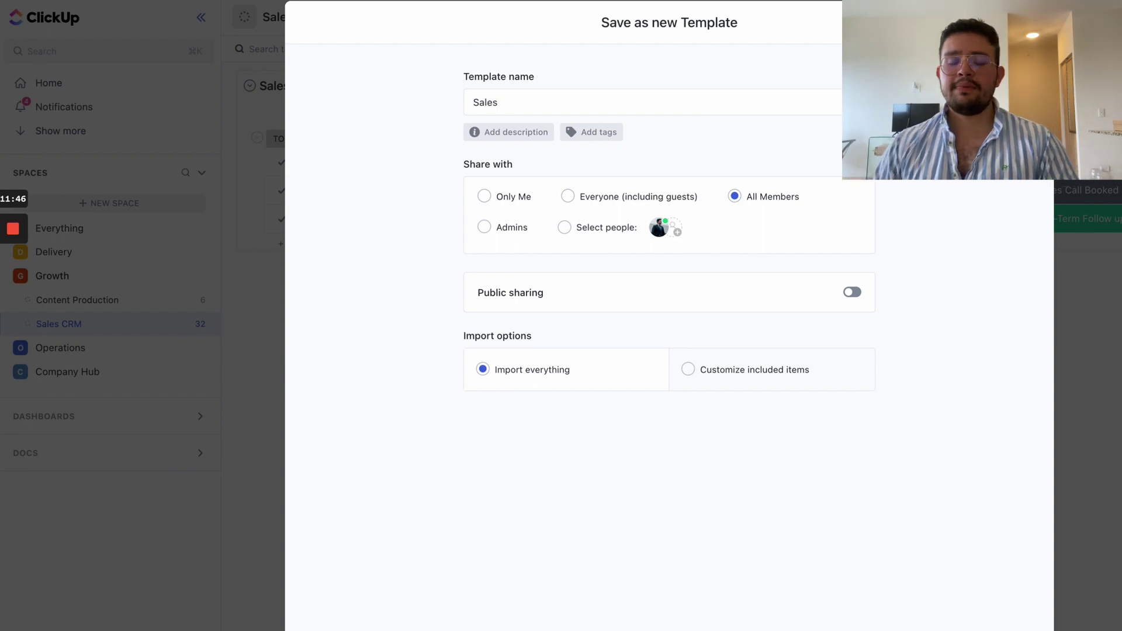